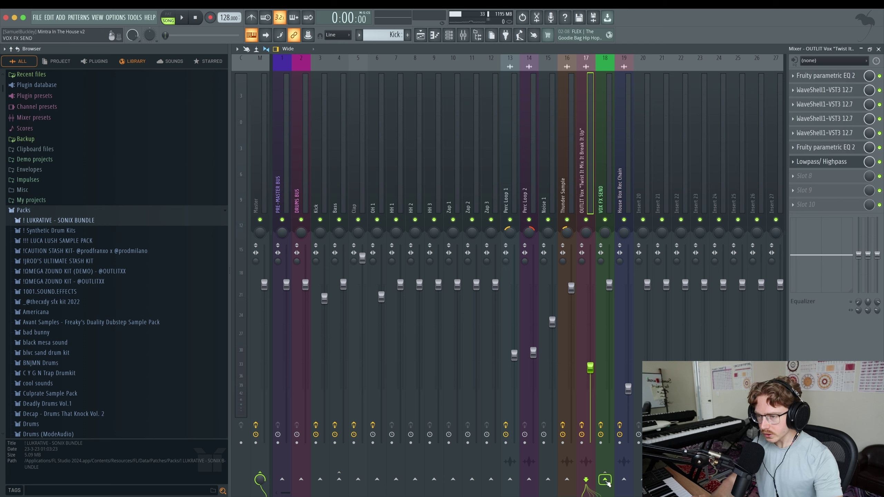
Route the OUTLIT Vox track to VOX FX SEND and load Fruity send in slot 8 with VOX FX SEND as its target
left_click(606, 481)
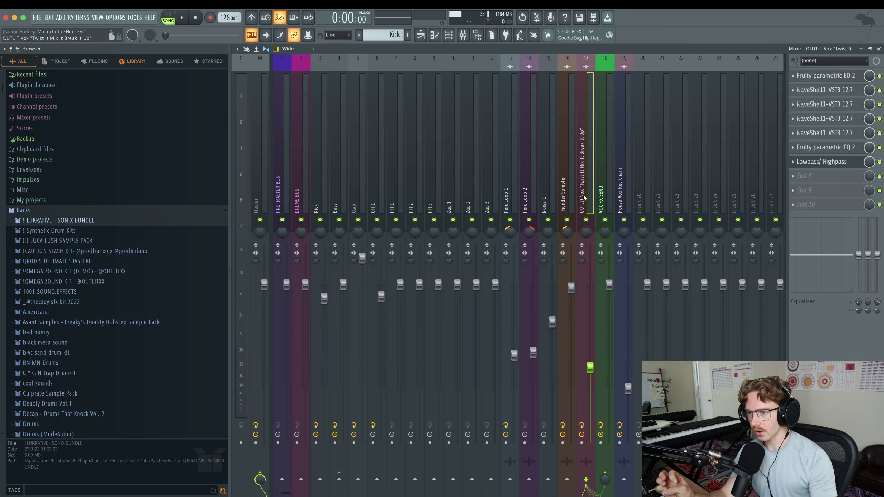
left_click(835, 182)
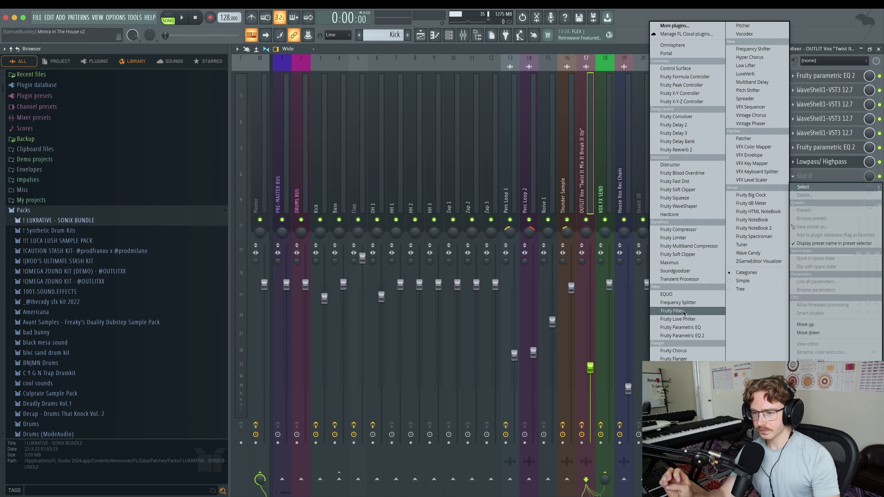
left_click(672, 407)
left_click_drag(289, 65, 482, 206)
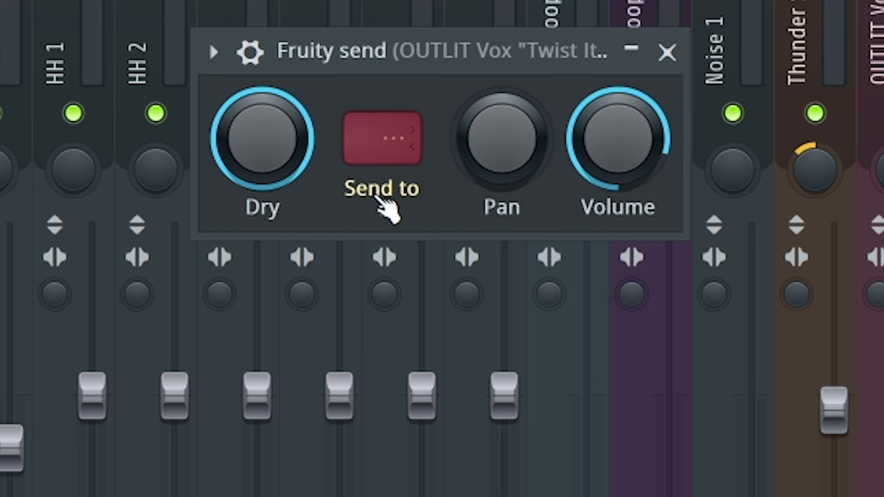
left_click(469, 240)
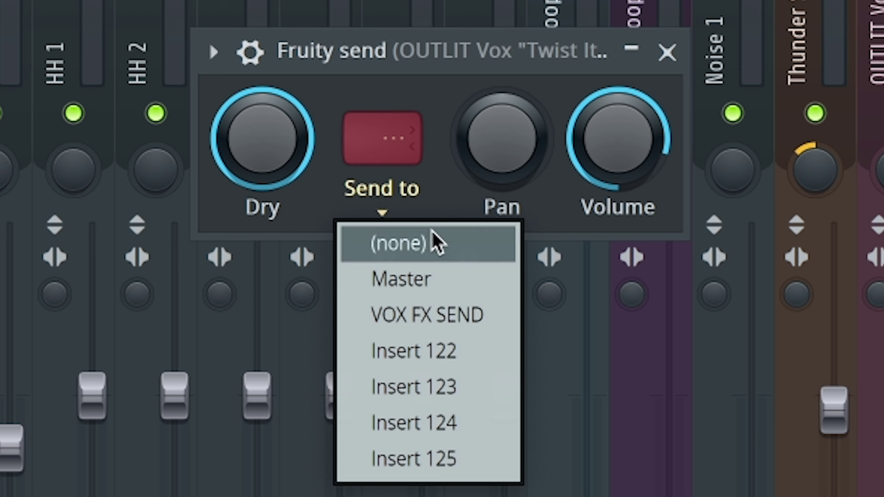
left_click(443, 322)
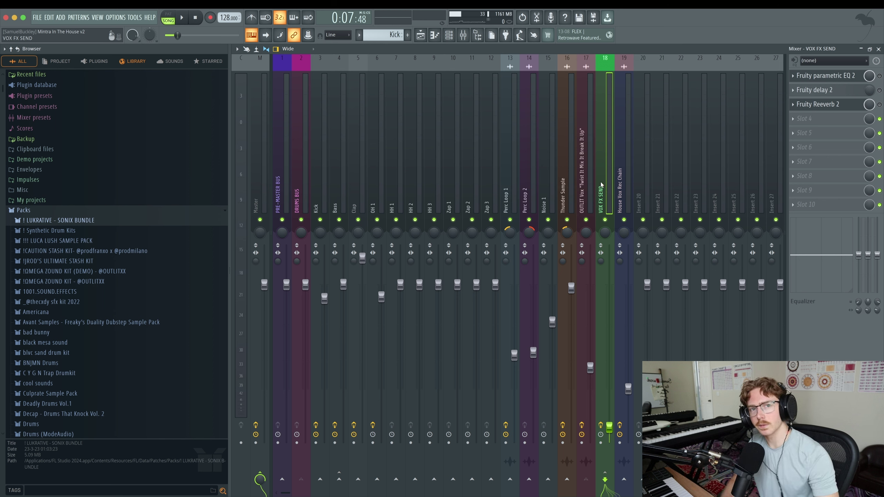
Play the song and toggle VOX FX SEND off and on to compare the vocal with and without it
key("space")
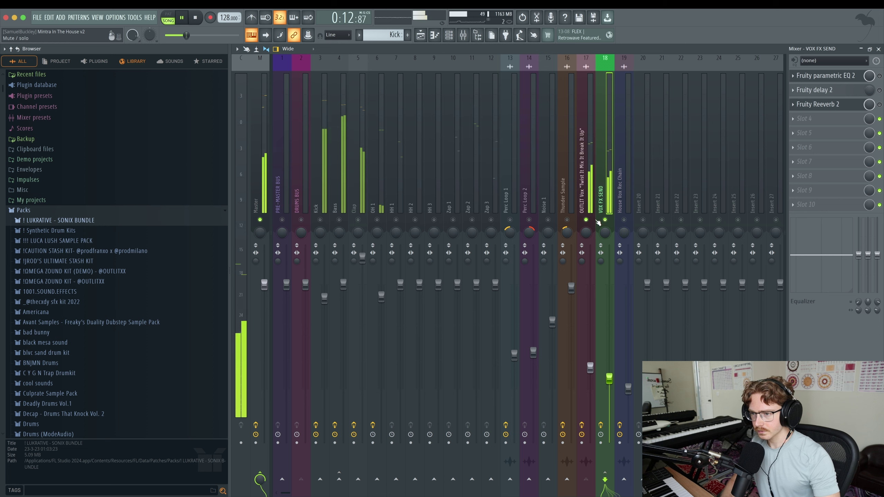
right_click(605, 219)
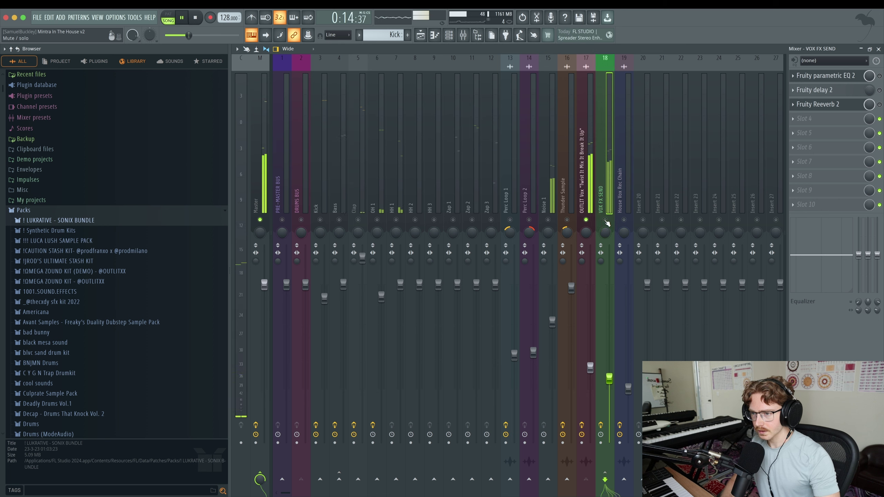
key("space")
right_click(605, 220)
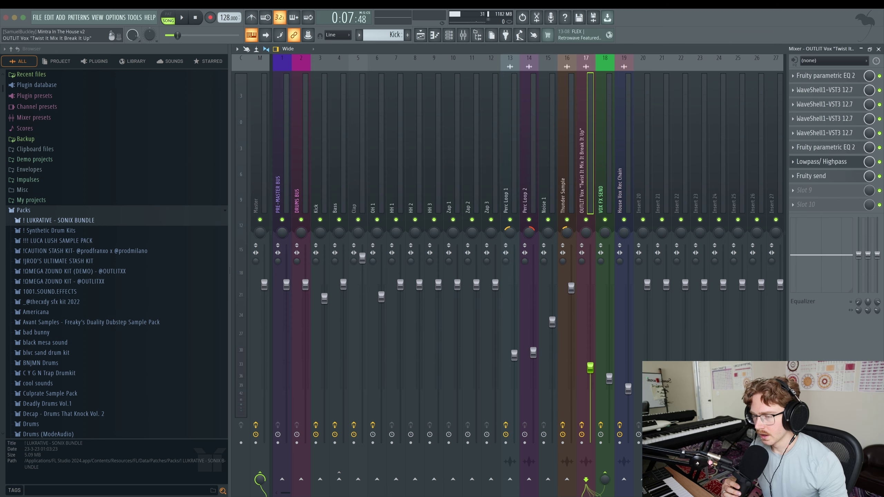
Enable the effects on VOX FX SEND and check its Fruity parametric EQ 2 and Fruity delay 2
left_click(599, 201)
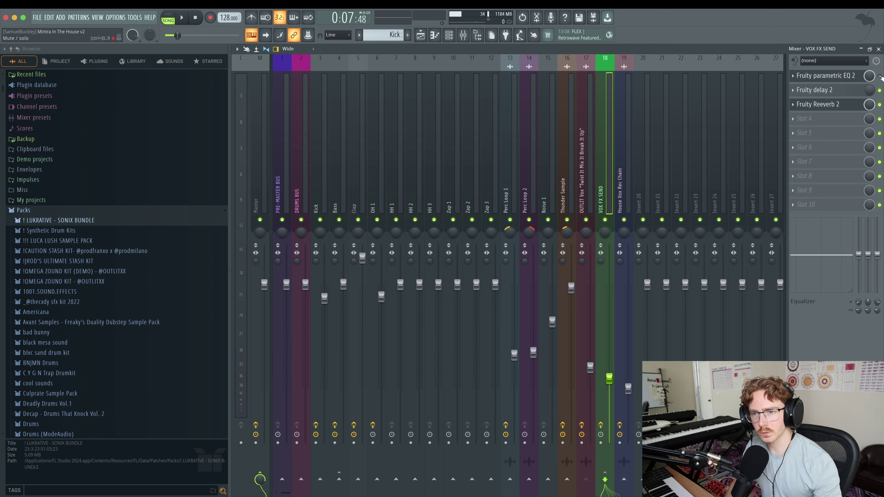
left_click(844, 76)
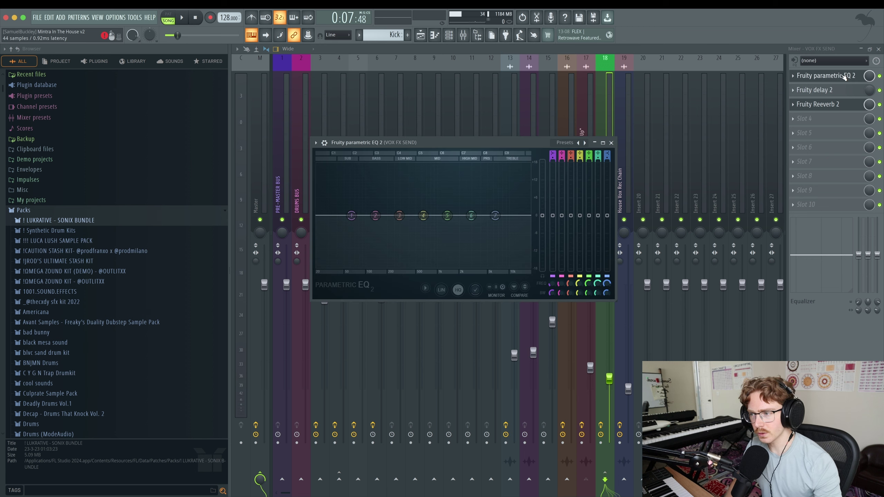
left_click(844, 76)
left_click(835, 90)
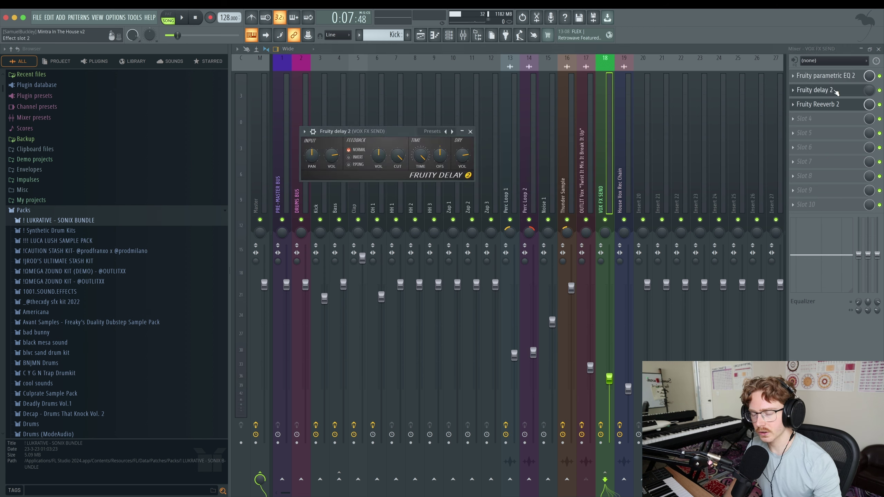
left_click(836, 92)
Lower the dry level to minimum and raise wet, size and modulation in VOX FX SEND's Fruity Reeverb 2, auditioning the soloed send
left_click(829, 112)
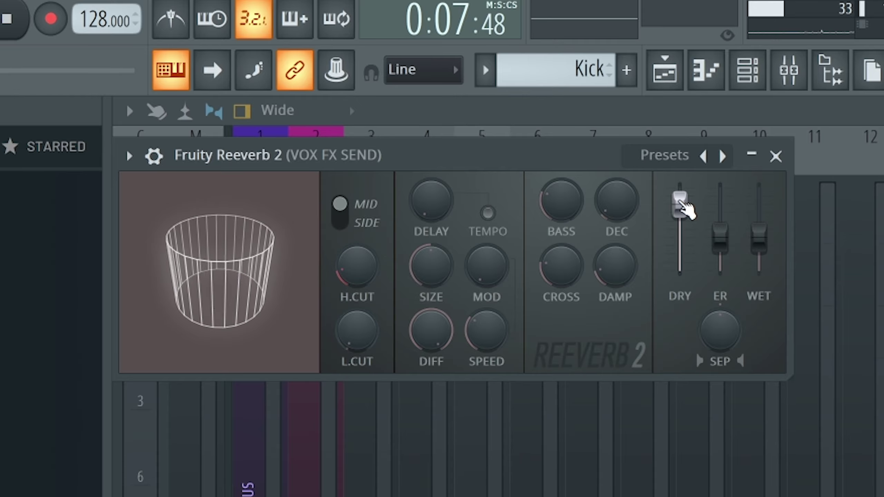
left_click_drag(682, 208, 688, 282)
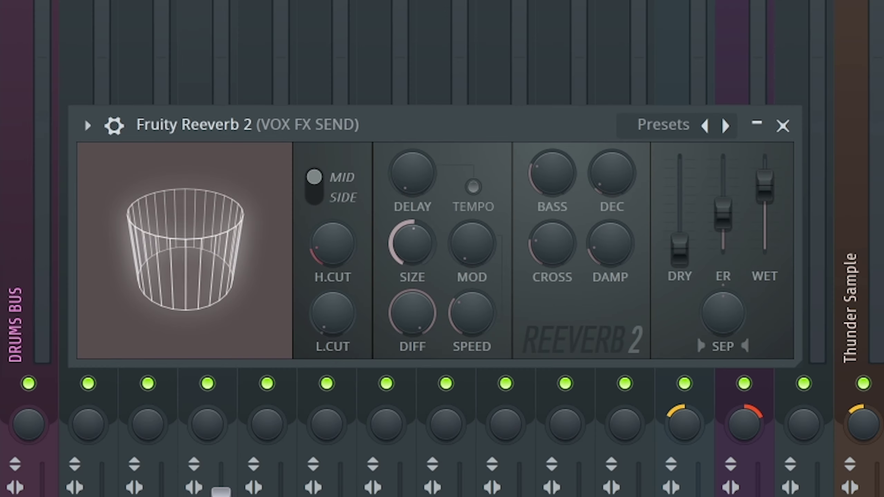
left_click_drag(414, 246, 414, 204)
left_click_drag(427, 251, 427, 253)
left_click_drag(484, 251, 484, 181)
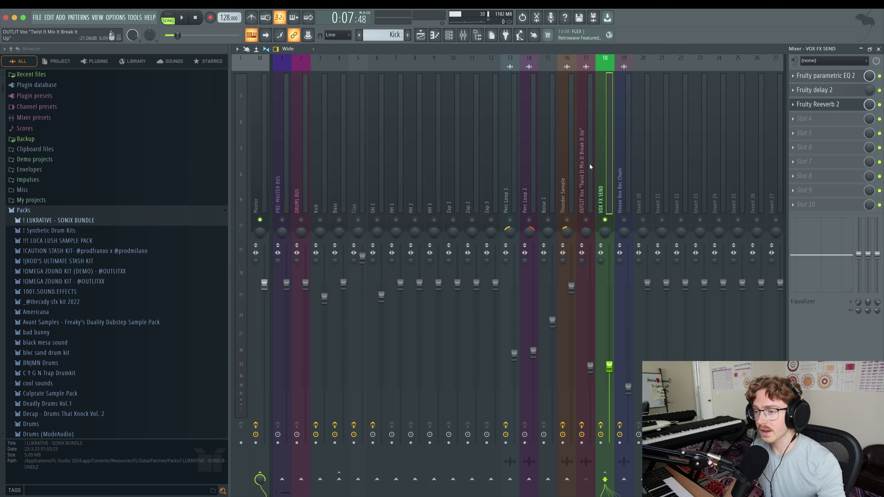
key("space")
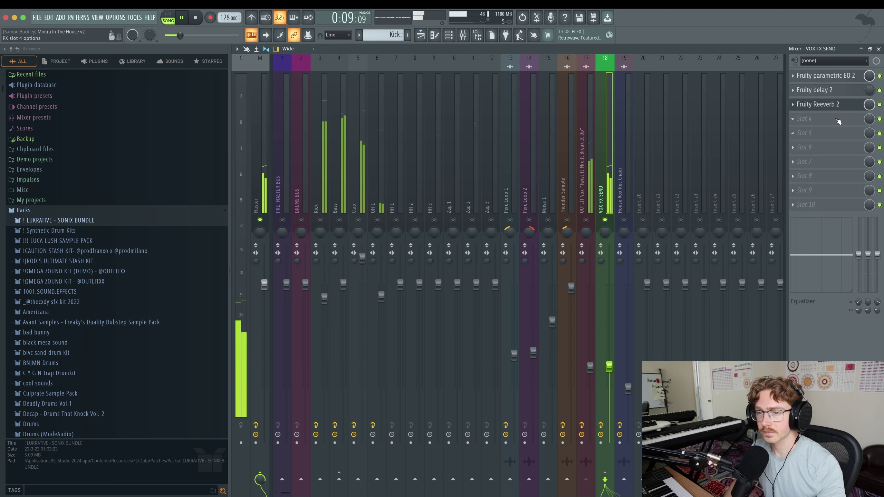
key("space")
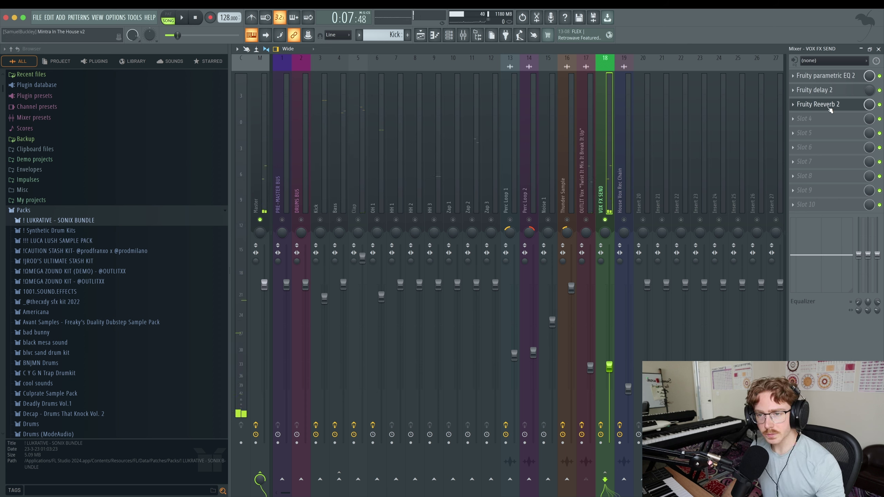
In VOX FX SEND's Fruity parametric EQ 2, pull band 1 to -18 dB near 400 Hz and lower band 6
left_click(831, 81)
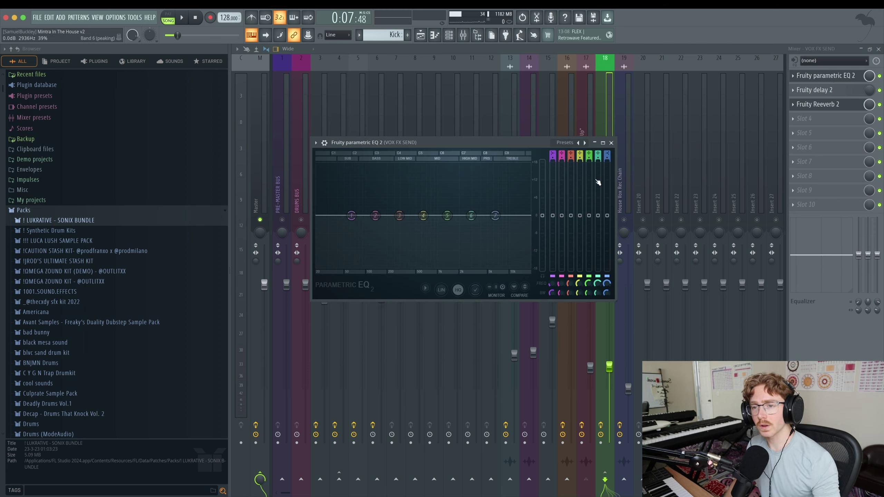
left_click(842, 107)
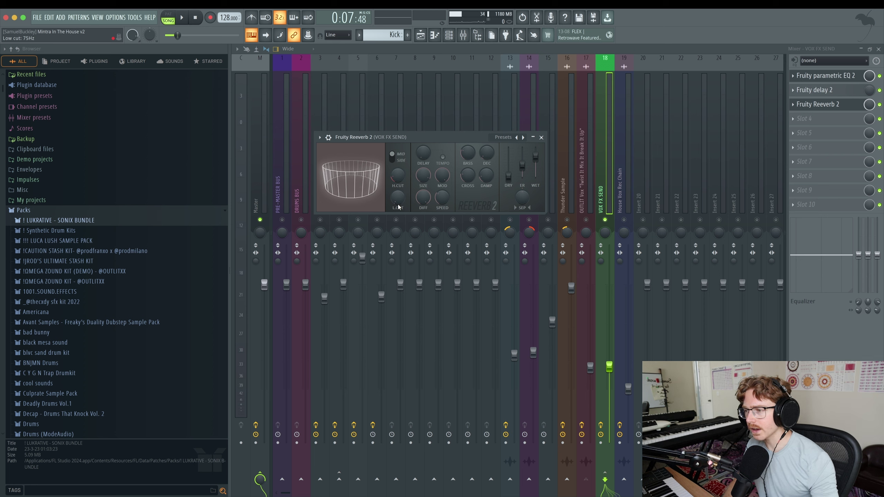
left_click(825, 76)
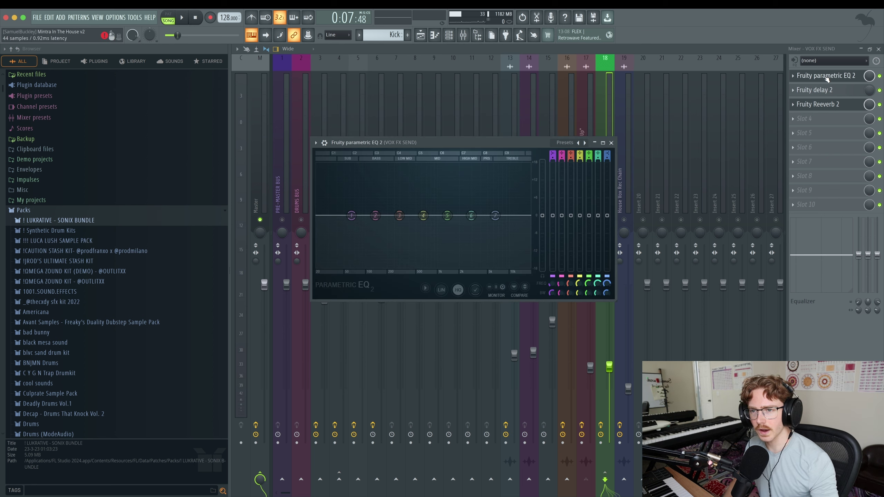
left_click_drag(352, 216, 413, 266)
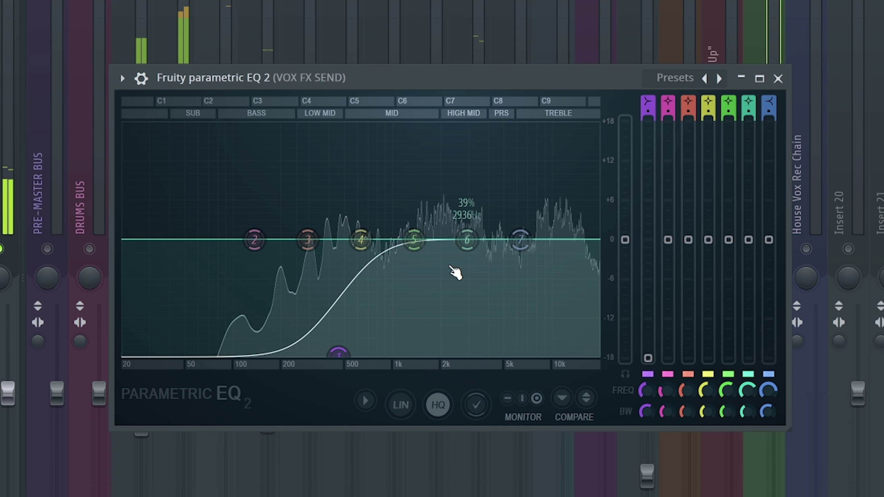
left_click_drag(467, 240, 501, 269)
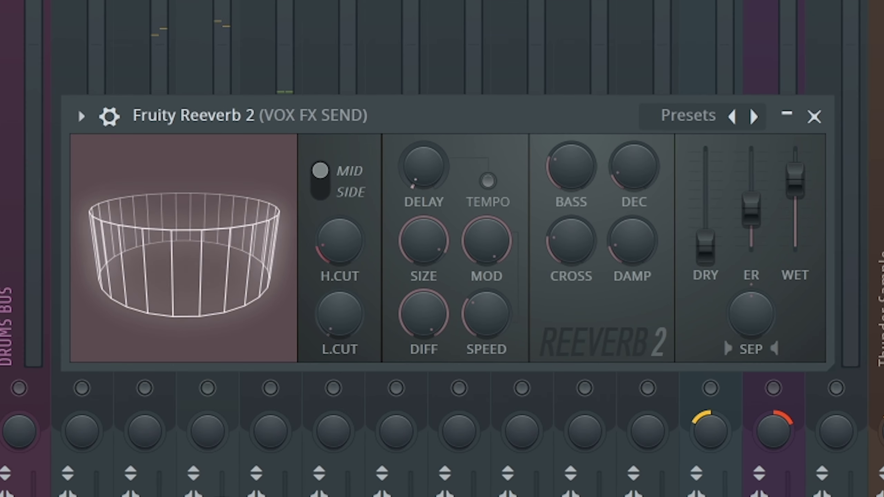
Adjust the high and low cuts in Fruity Reeverb 2 and set the stereo separation to 50% separated during playback
left_click_drag(336, 251, 335, 244)
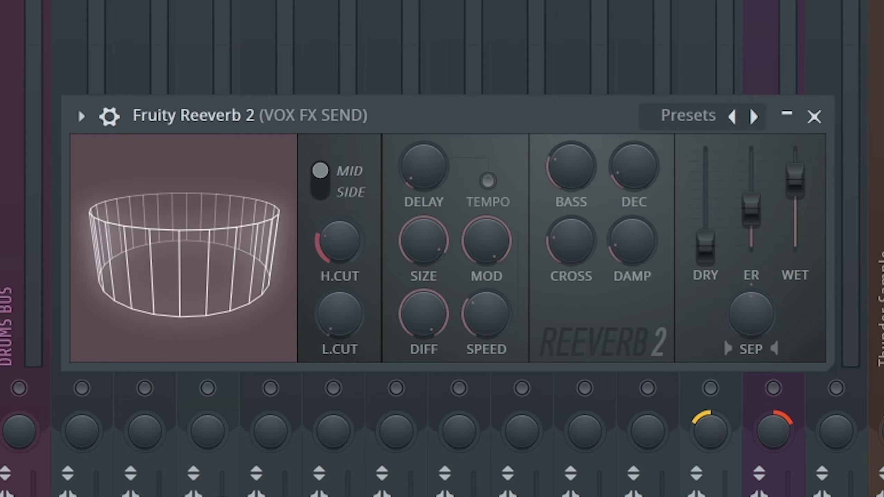
left_click_drag(336, 244, 334, 279)
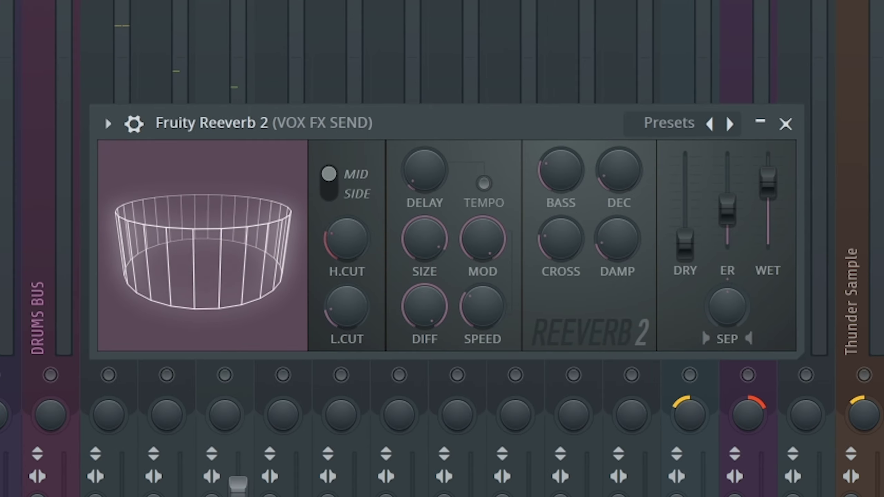
left_click_drag(728, 307, 727, 308)
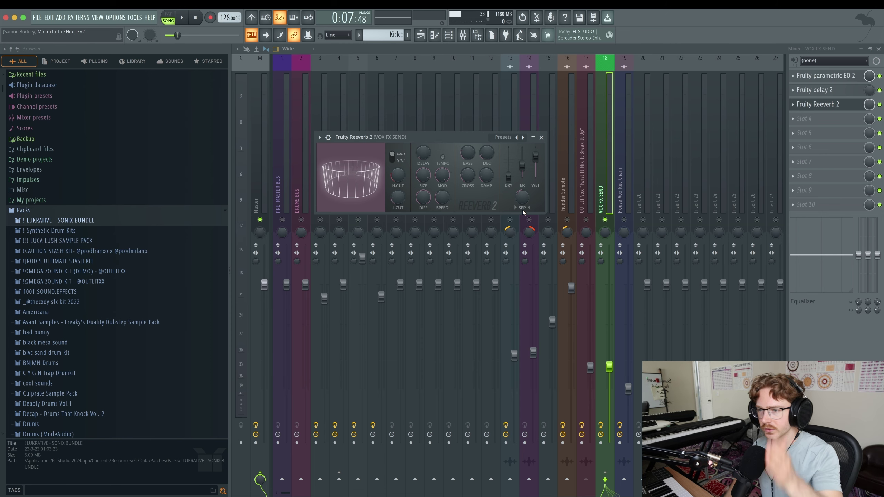
mouse_move(526, 194)
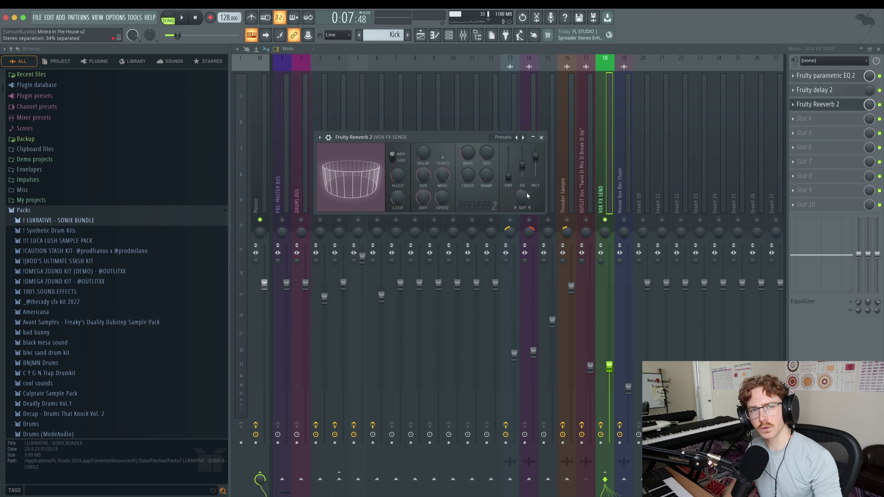
key("space")
left_click_drag(524, 199, 523, 189)
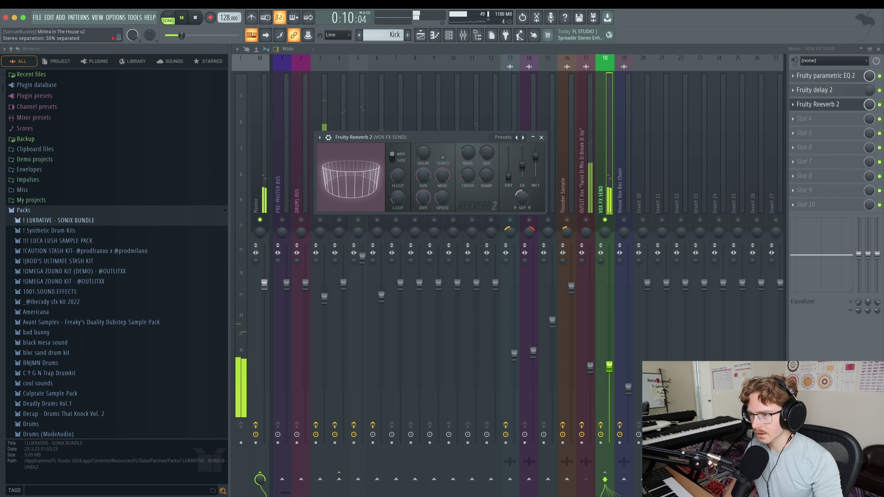
key("space")
left_click(541, 137)
In the OUTLIT Vox track's Lowpass/Highpass EQ, set band 7's order to Steep 4 and sweep its cutoff during playback
left_click(590, 196)
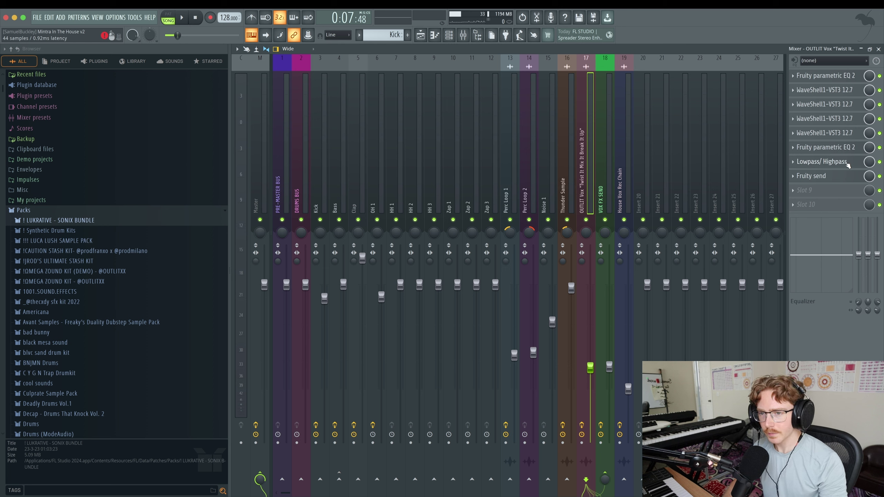
left_click(836, 163)
mouse_move(462, 149)
left_mouse_down()
mouse_move(436, 148)
mouse_move(463, 149)
left_mouse_up()
mouse_move(258, 151)
left_mouse_down()
mouse_move(277, 152)
mouse_move(251, 149)
left_mouse_up()
right_click(464, 149)
mouse_move(478, 179)
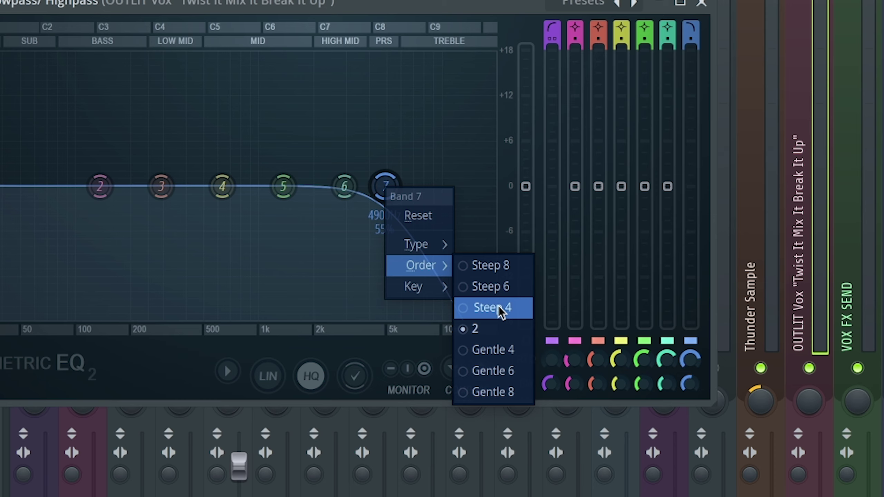
left_click(509, 196)
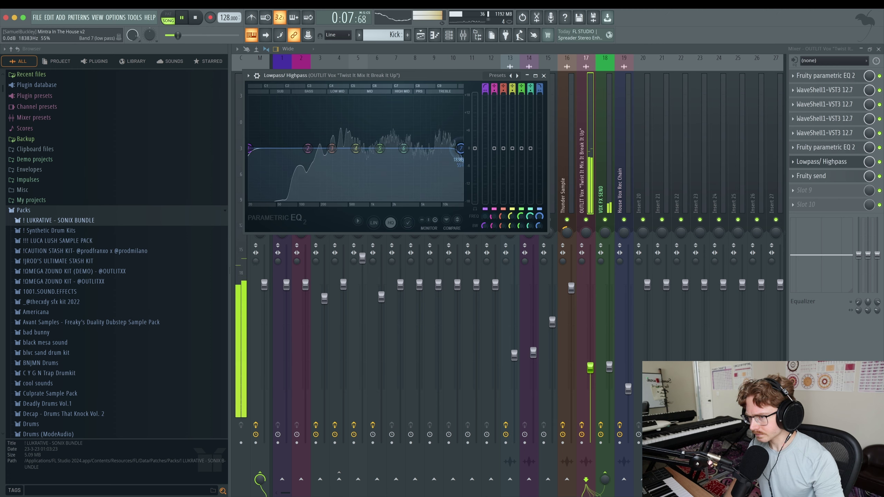
mouse_move(463, 149)
left_mouse_down()
mouse_move(359, 149)
mouse_move(459, 149)
left_mouse_up()
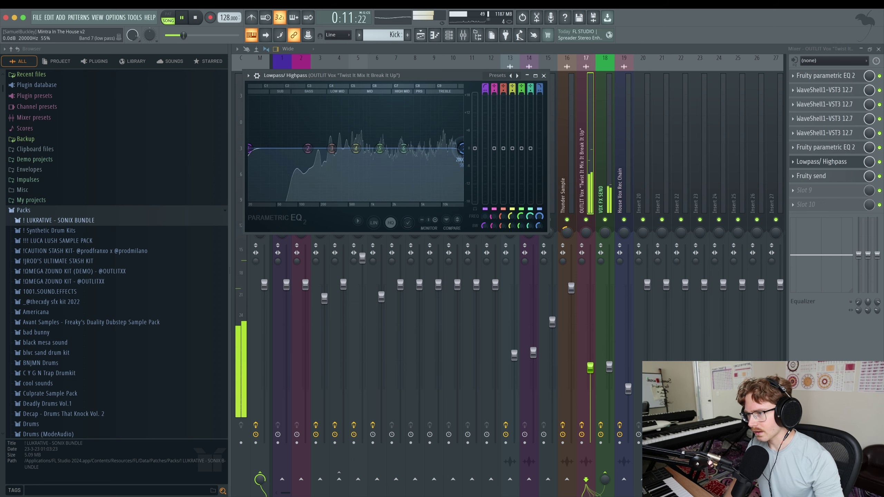
key("space")
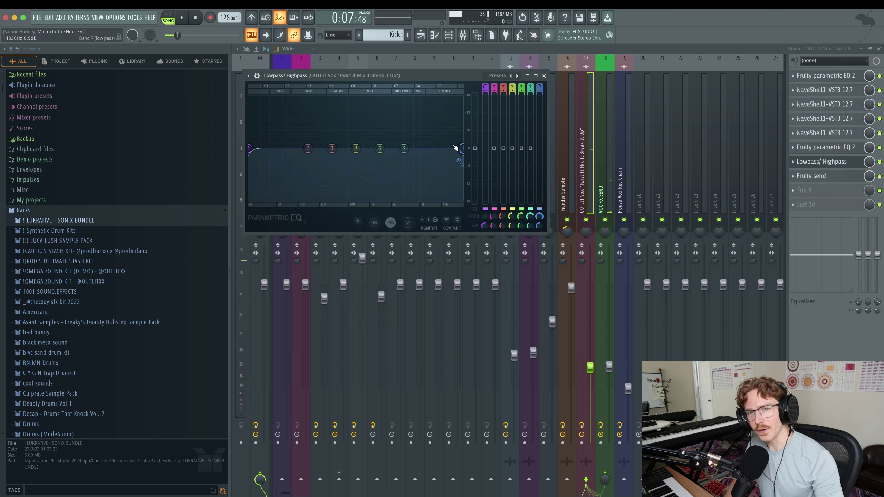
Try the frequency controls of bands 1 and 7, returning them to 20 Hz and 20000 Hz
right_click(484, 216)
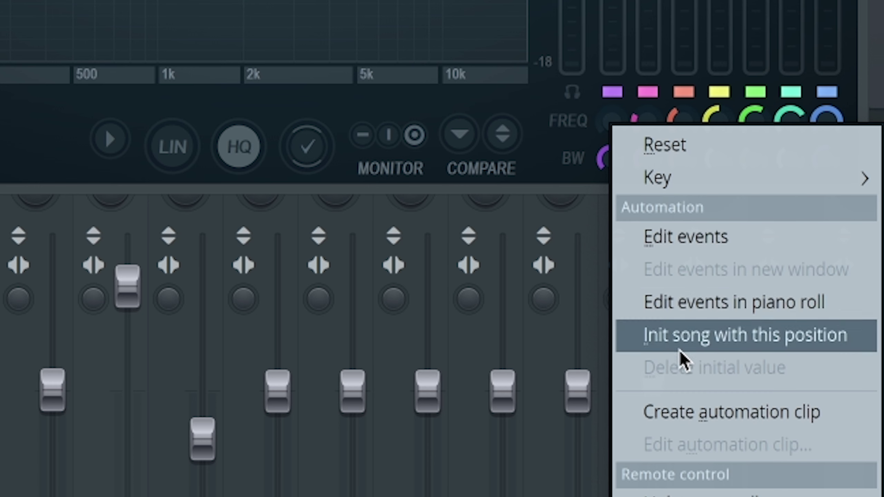
left_click(575, 83)
left_click_drag(610, 128, 610, 108)
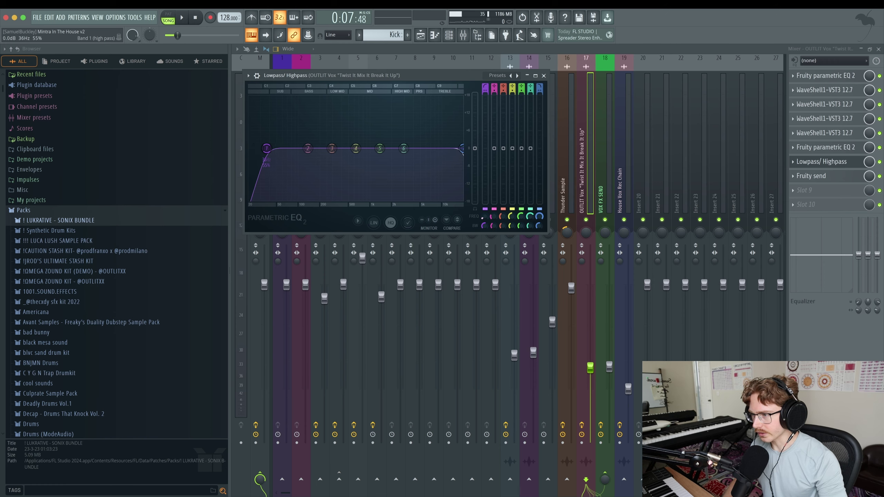
left_click_drag(484, 215, 484, 230)
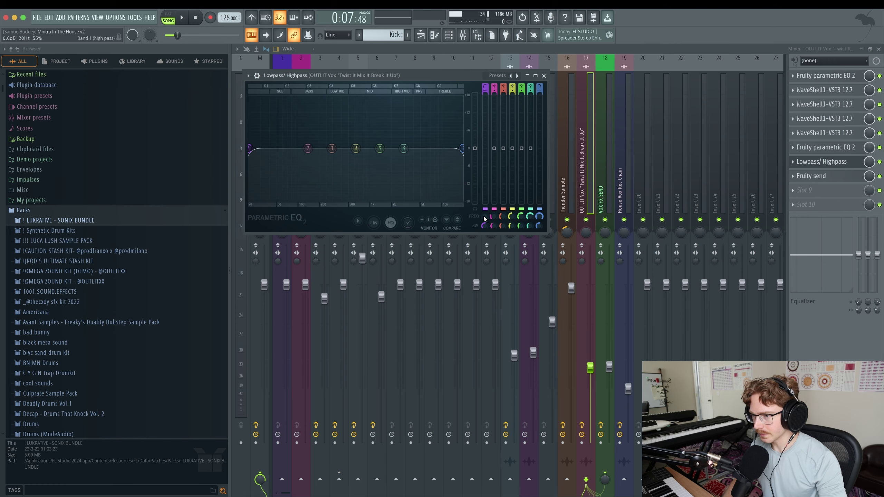
mouse_move(539, 216)
left_mouse_down()
mouse_move(538, 240)
mouse_move(543, 219)
left_mouse_up()
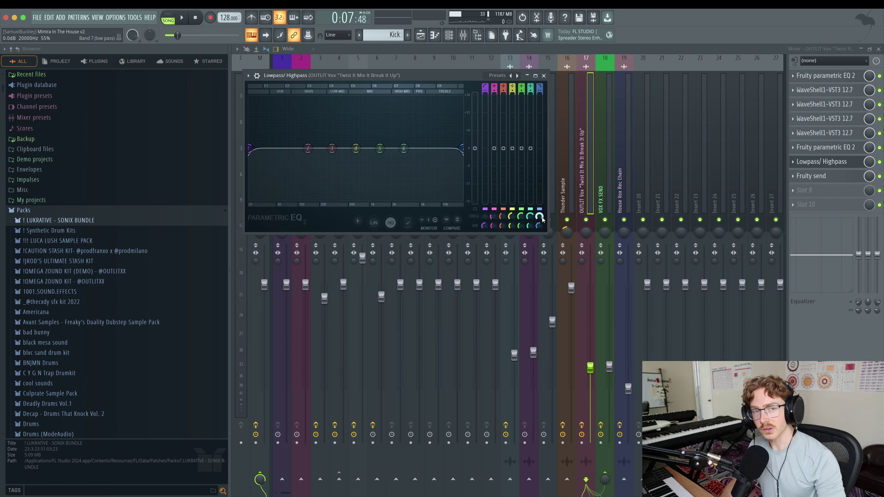
Create an automation clip for the band 7 frequency of the Lowpass/Highpass EQ and close the plugin window
right_click(542, 217)
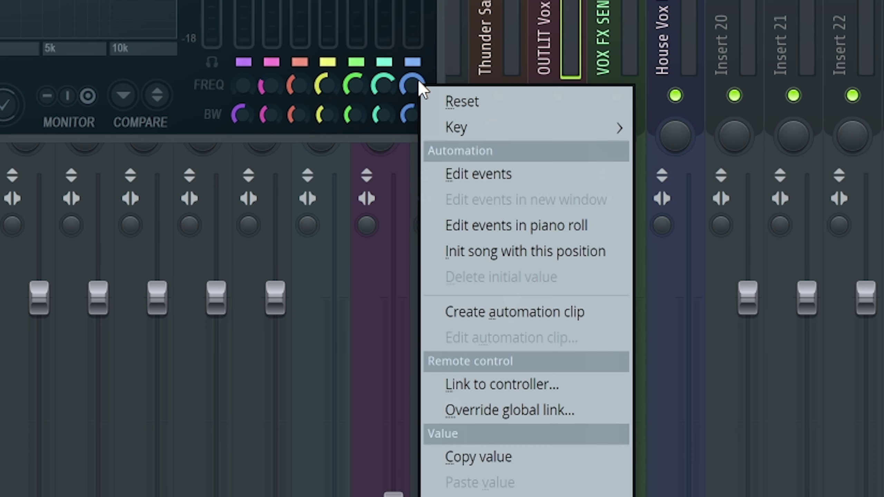
left_click(474, 322)
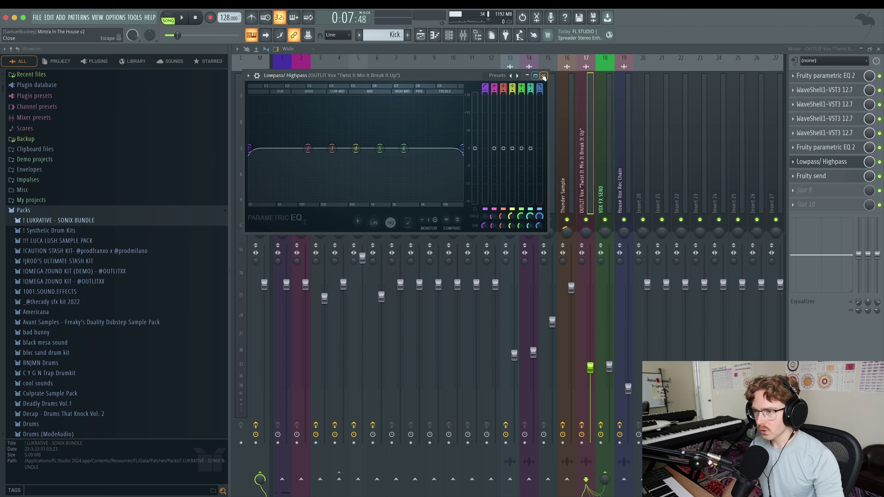
left_click(546, 77)
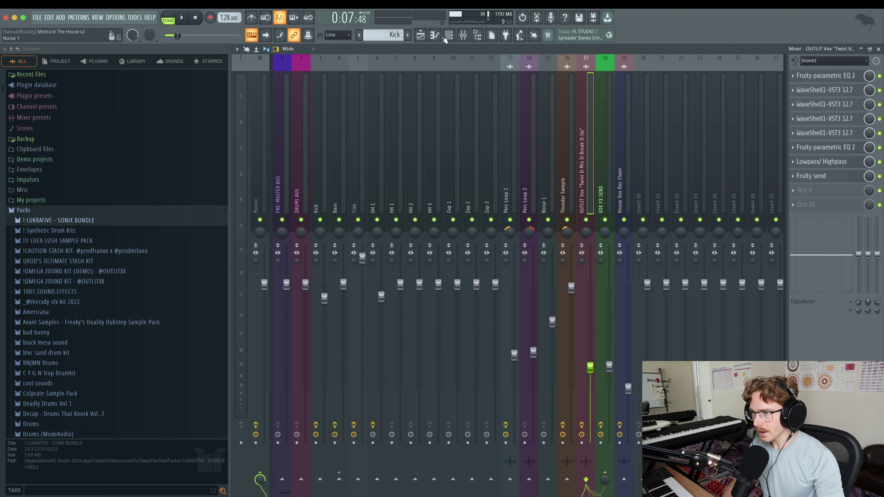
In the playlist, place the band 1 and band 7 frequency clips on Tracks 17 and 18, spanning bar 1 to bar 25
left_click(448, 36)
scroll(491, 309, "down", 4)
left_click_drag(489, 307, 490, 382)
left_click_drag(405, 321, 352, 321)
left_click(610, 340, "super")
scroll(609, 340, "up", 3)
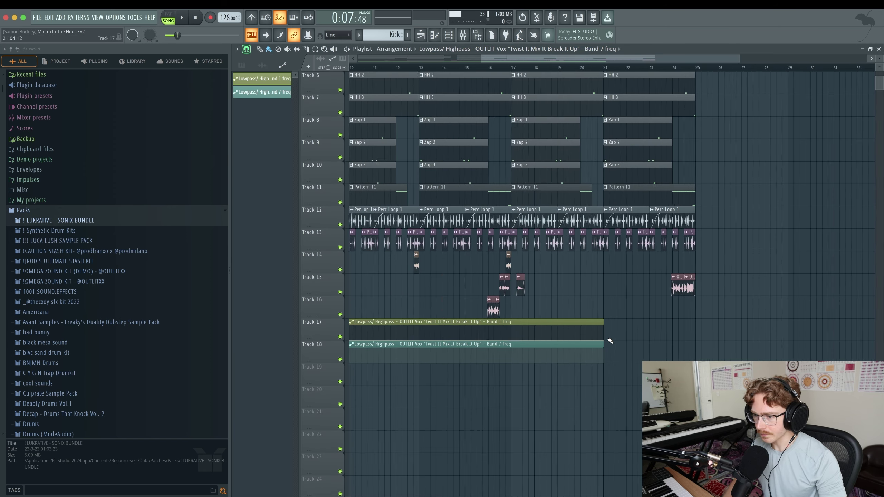
left_click_drag(610, 340, 740, 341)
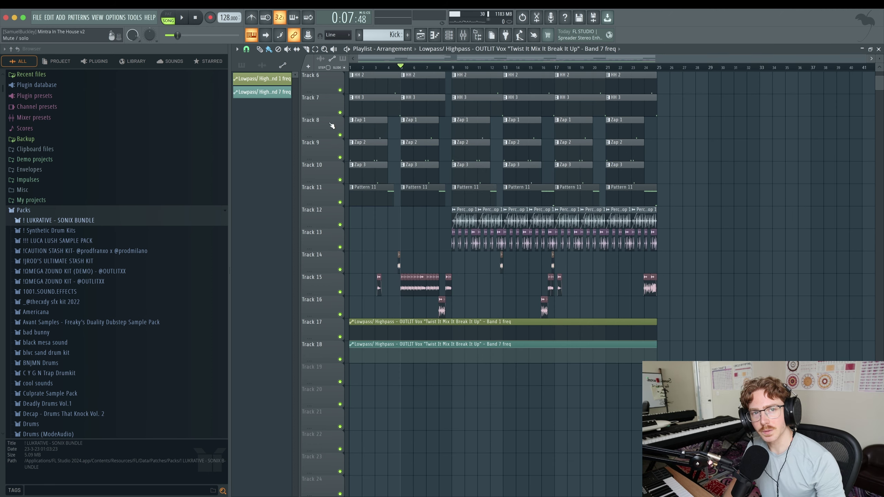
Play the arrangement to hear the low-pass and high-pass automation on the vocal
scroll(438, 363, "up", 3)
key("space")
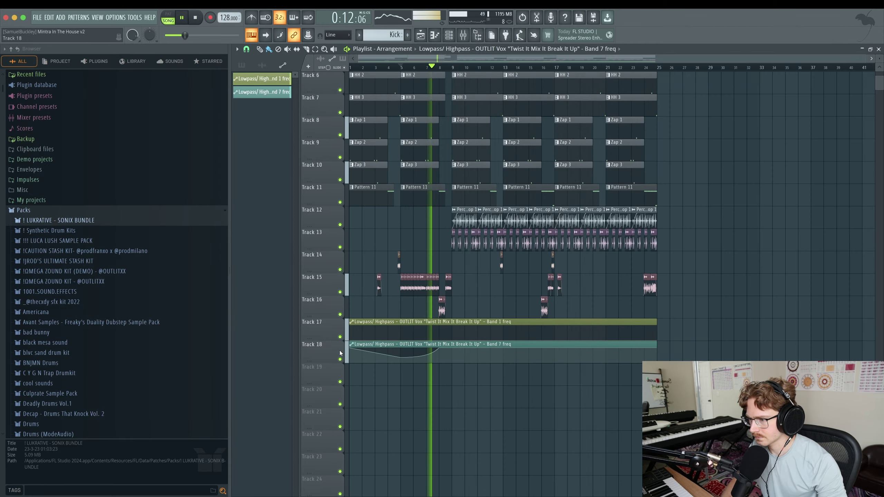
scroll(470, 123, "up", 5)
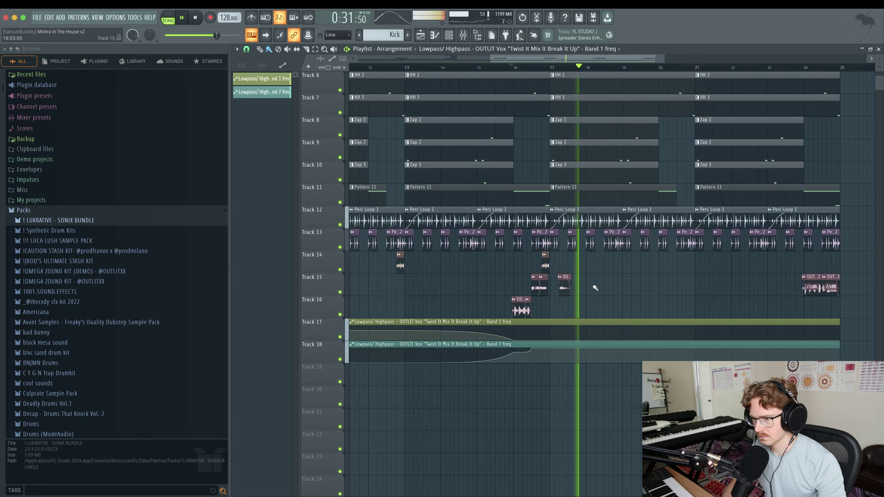
key("space")
Move the Lowpass/Highpass EQ below Fruity send in the OUTLIT Vox track's effect chain
left_click(463, 35)
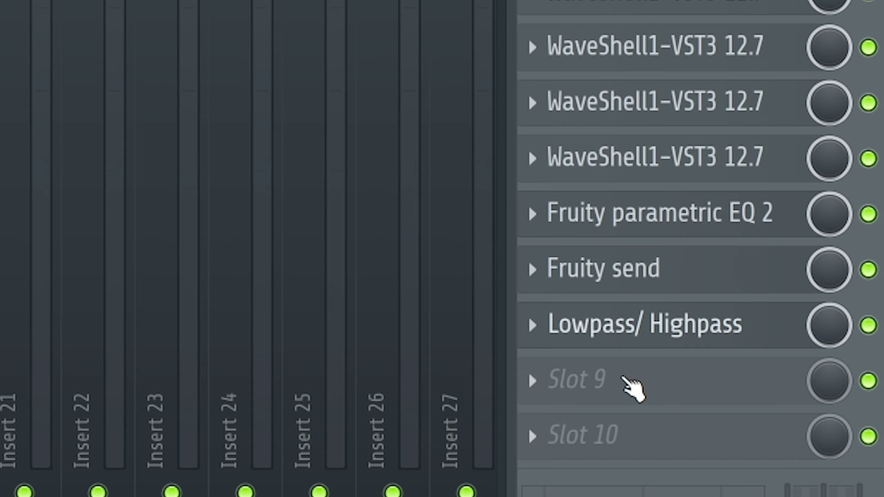
left_click_drag(818, 191, 816, 176)
mouse_move(631, 333)
left_mouse_down()
mouse_move(634, 277)
mouse_move(634, 324)
left_mouse_up()
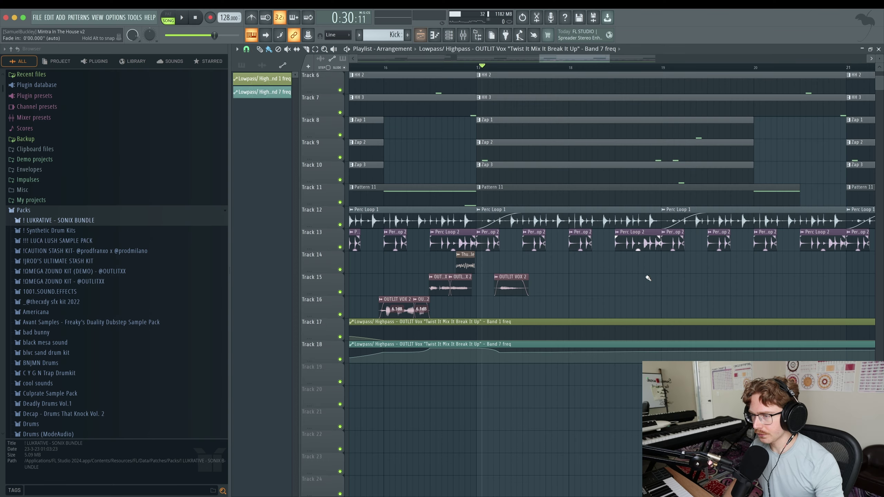
Raise the band 7 automation point just after bar 17 and play that passage while watching the mixer levels
scroll(606, 283, "down", 2)
scroll(617, 271, "up", 4)
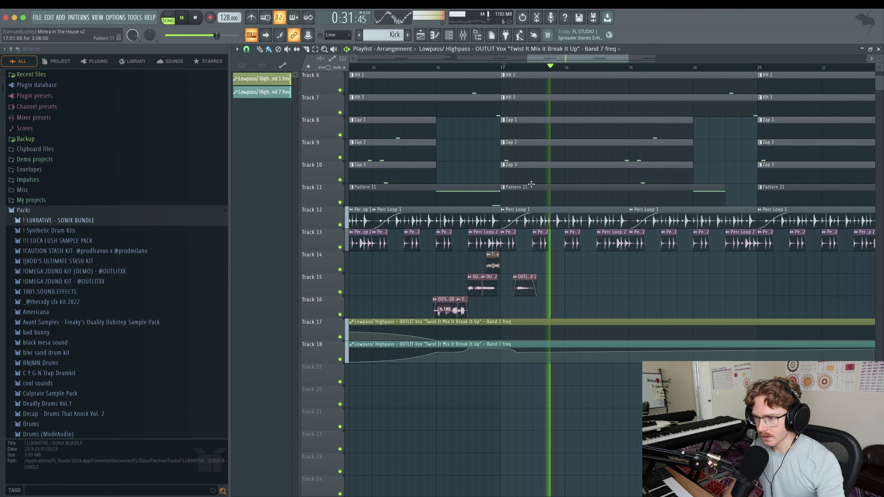
key("space")
left_click(517, 68)
left_click_drag(516, 352, 519, 347)
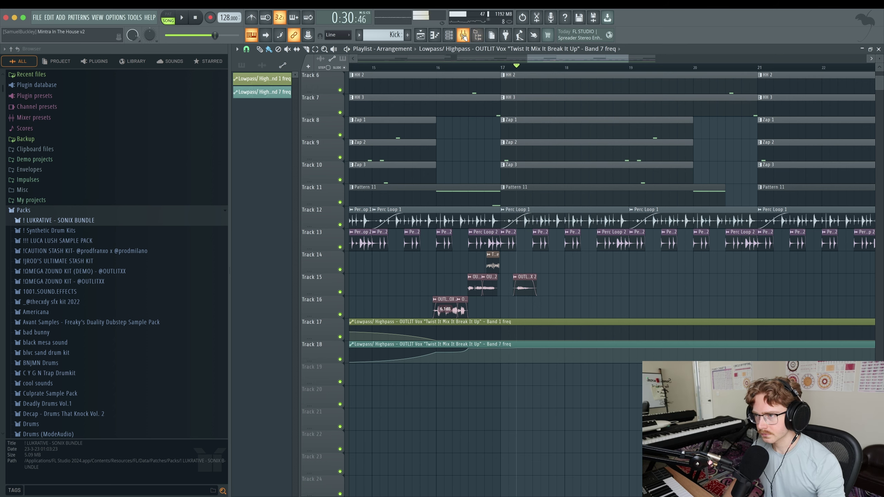
key("F9")
key("space")
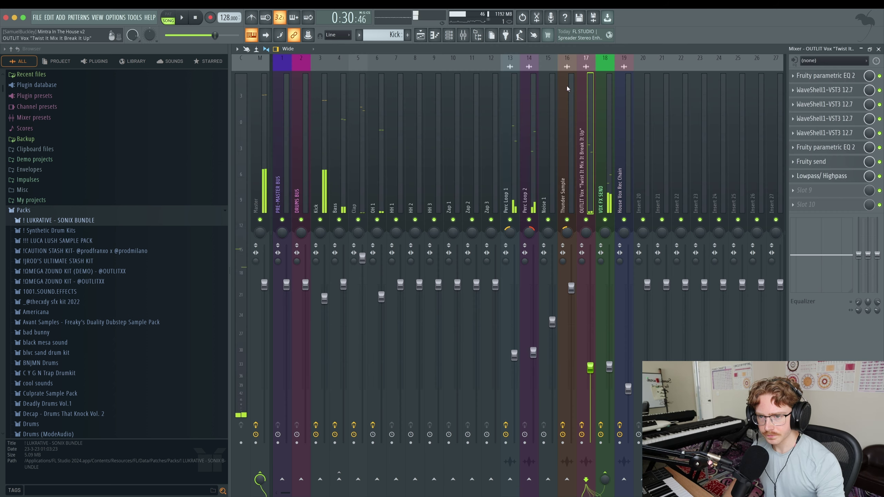
Pull the band 7 automation point just after bar 17 down to its minimum and play the vocal passage
key("F9")
left_click_drag(520, 349, 529, 365)
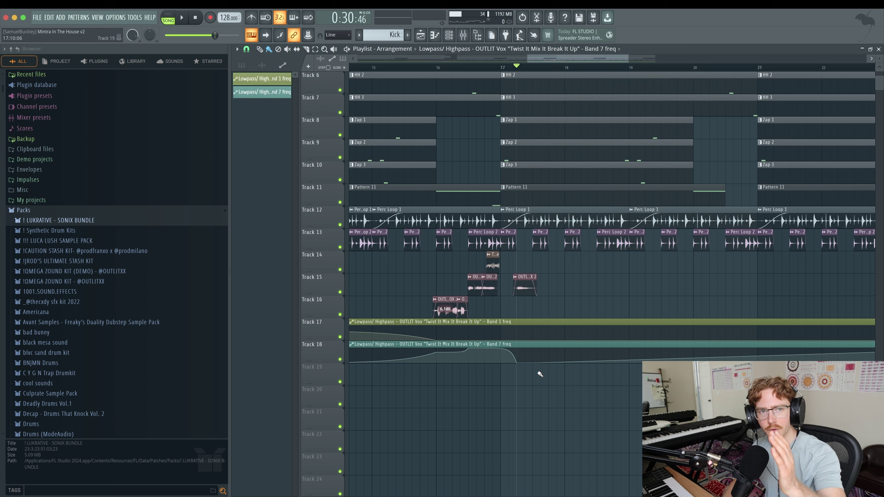
key("space")
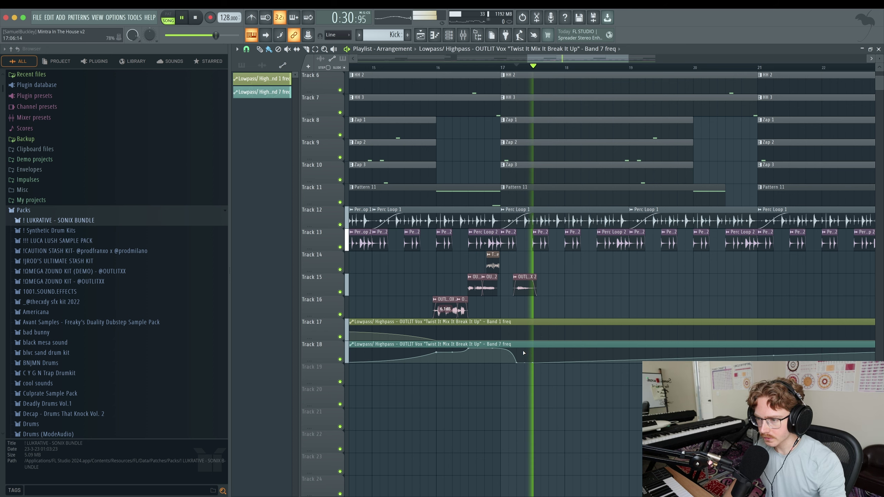
key("space")
key("space")
key("space")
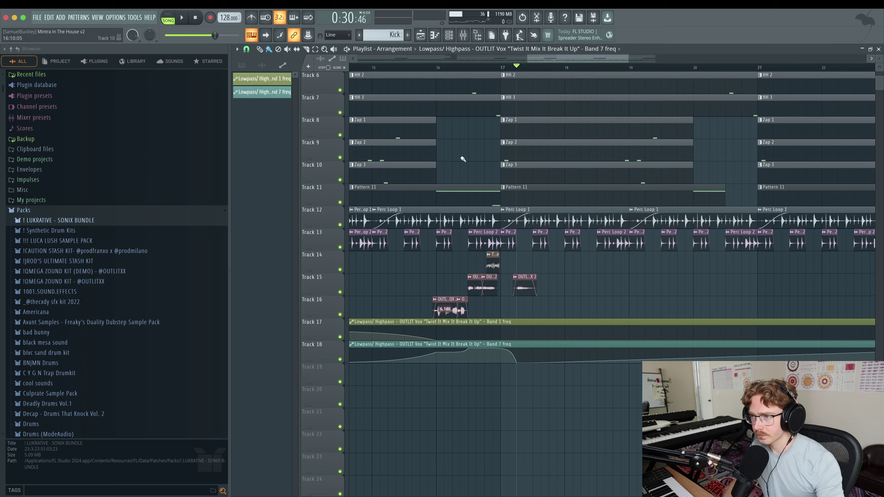
Place the Lowpass/Highpass EQ above Fruity send in the OUTLIT Vox chain and replay the passage after bar 17
left_click(463, 36)
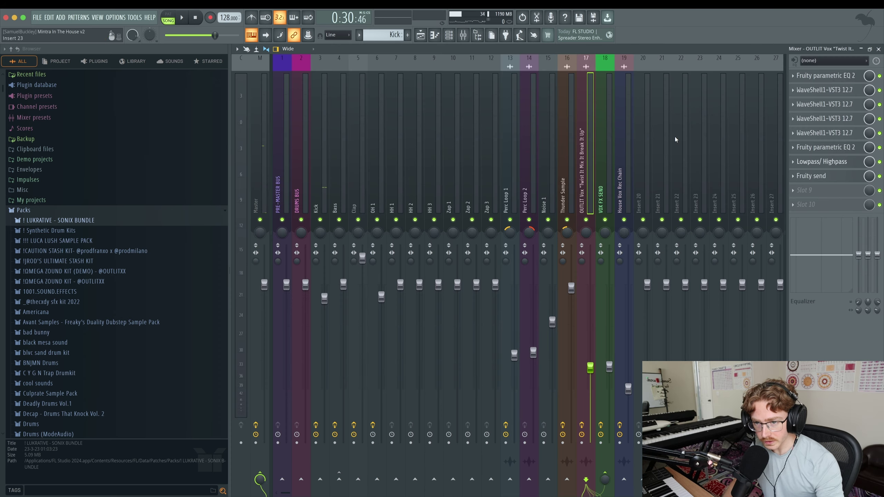
left_click(421, 36)
key("space")
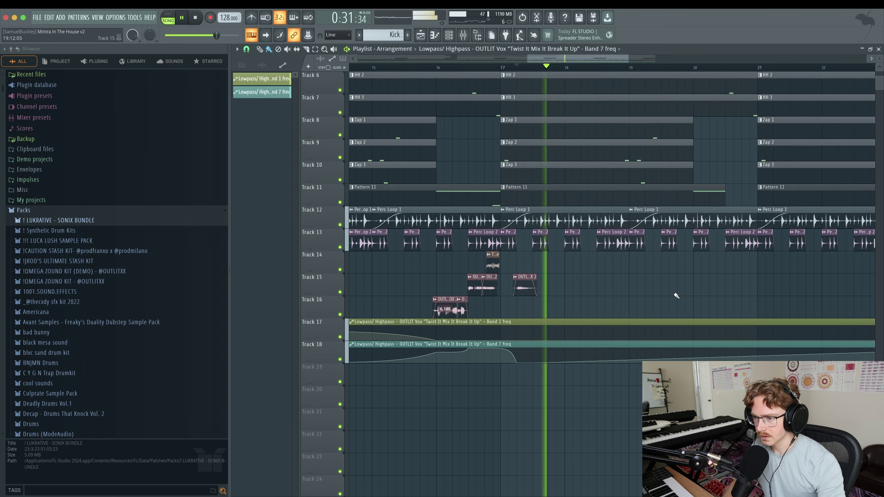
key("space")
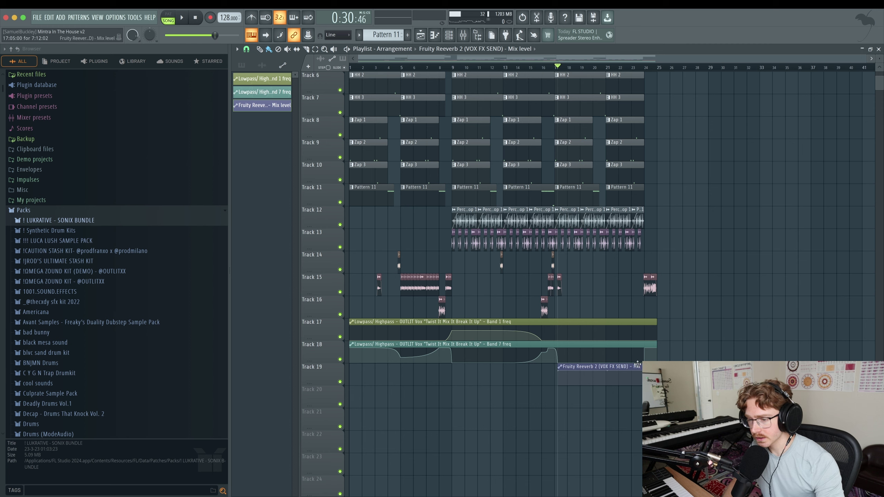
Create an automation clip for Fruity Reeverb 2's mix level on VOX FX SEND and start it at bar 1 on Track 19
left_click_drag(632, 364, 357, 374)
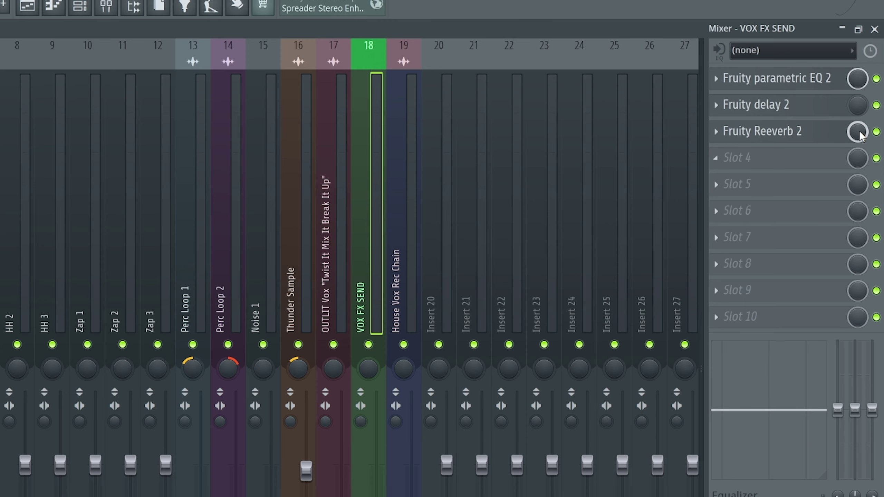
right_click(857, 135)
left_click(814, 253)
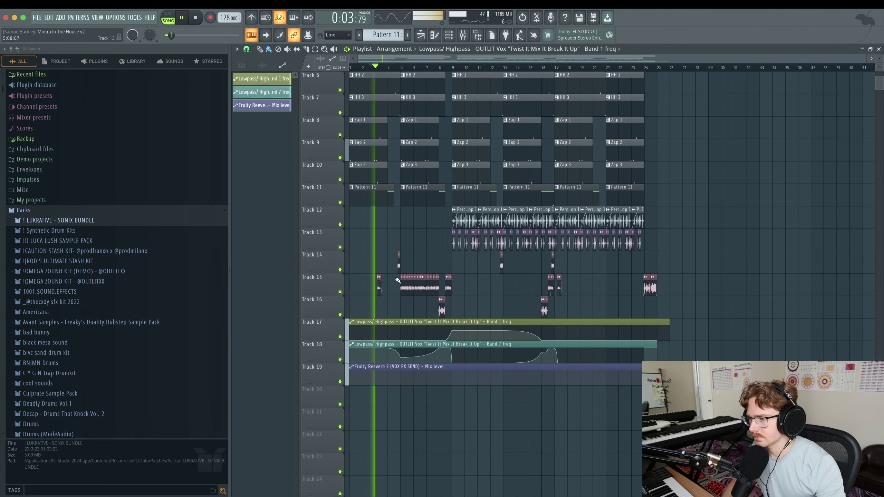
Select the short vocal clip between bars 3 and 4 on Track 15
scroll(378, 293, "up", 3)
left_click_drag(369, 279, 408, 294)
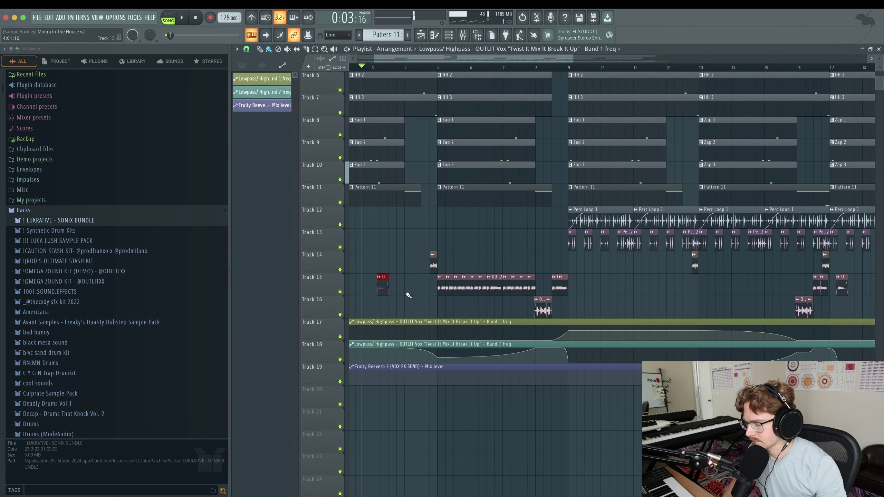
scroll(557, 292, "up", 4)
left_click_drag(482, 278, 559, 300)
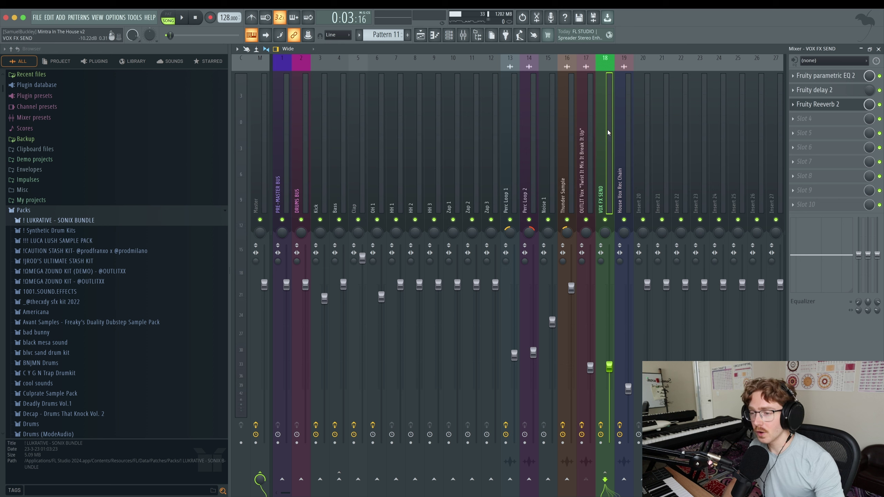
In VOX FX SEND's Fruity delay 2, adjust the delay time and set the feedback mode to ping-pong
key("space")
left_click(837, 92)
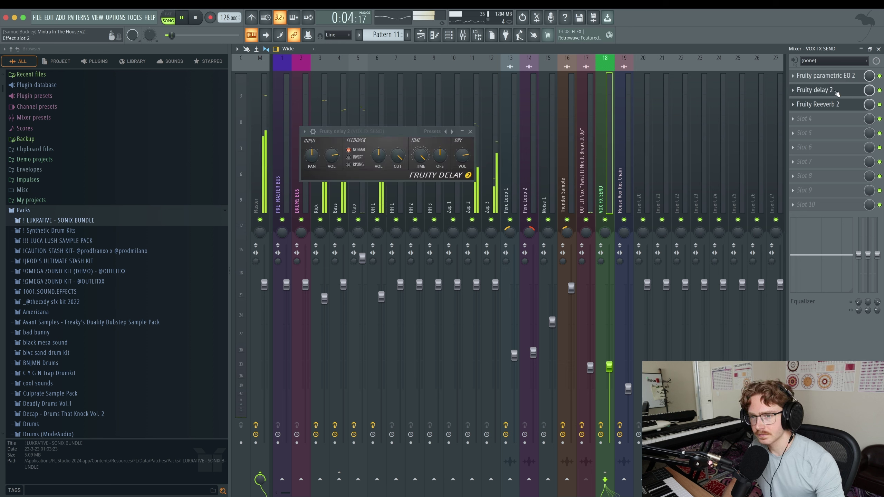
key("space")
left_click_drag(416, 157, 416, 162)
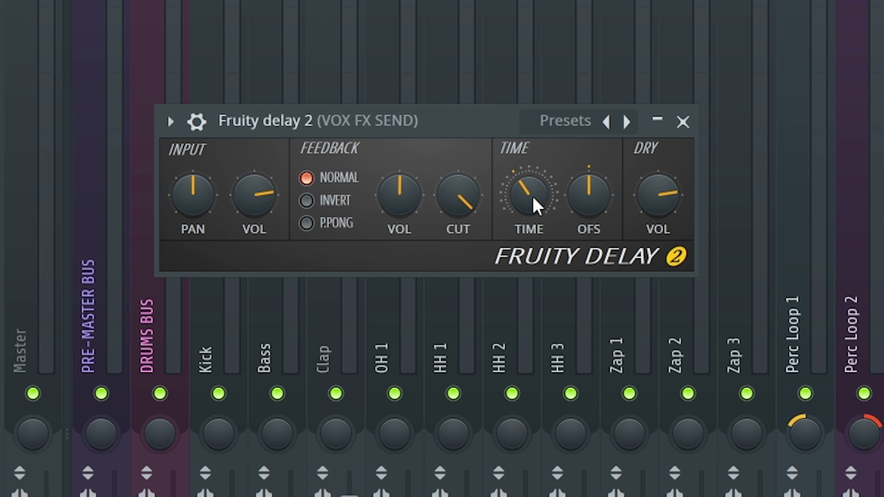
left_click(317, 224)
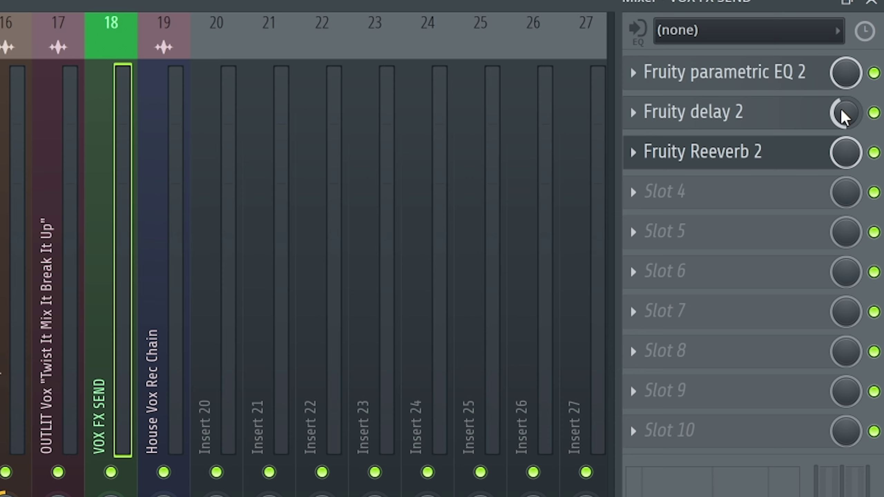
Initialise the song with Fruity delay 2's current mix level and test the delay during playback
right_click(842, 115)
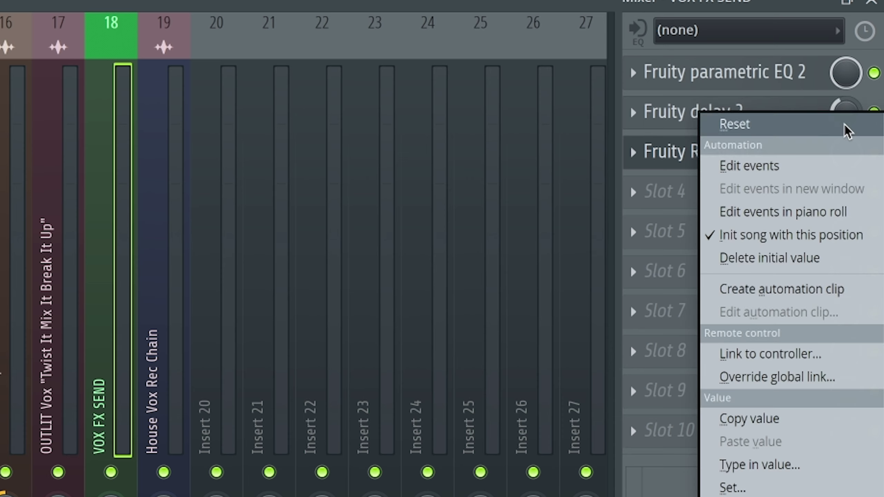
left_click(779, 241)
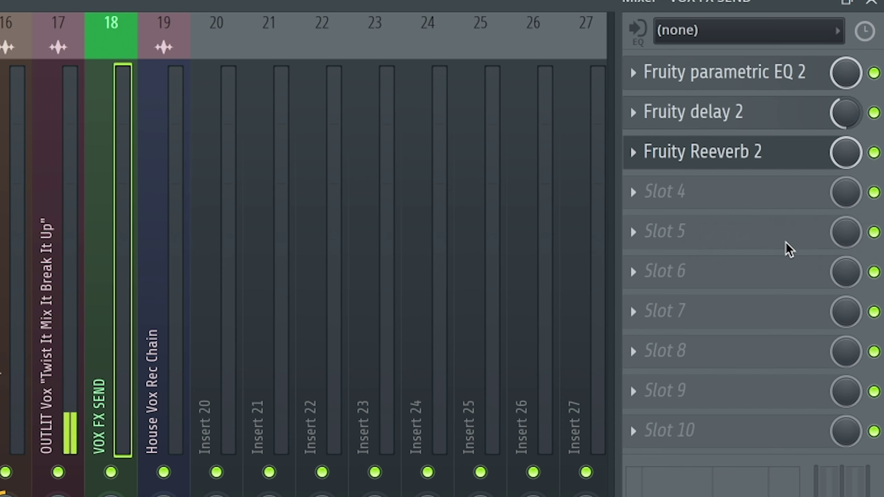
key("space")
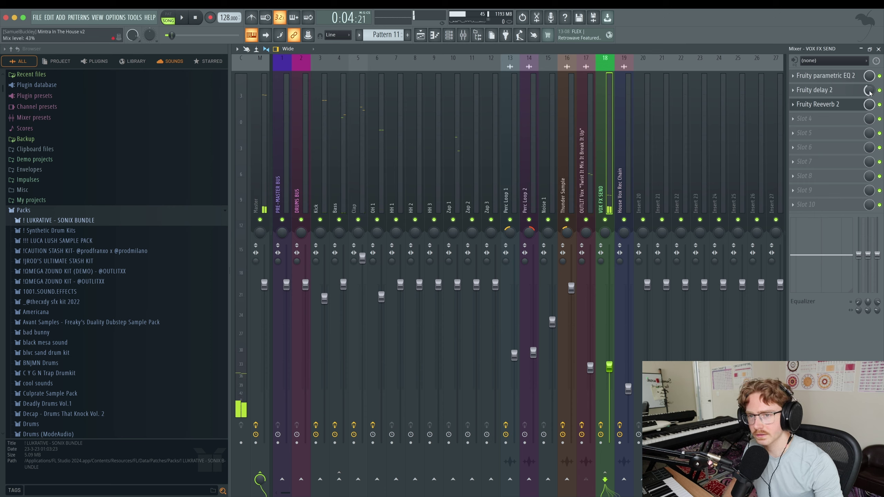
Create an automation clip for Fruity delay 2's mix level and lower its start and end points to the minimum
right_click(870, 91)
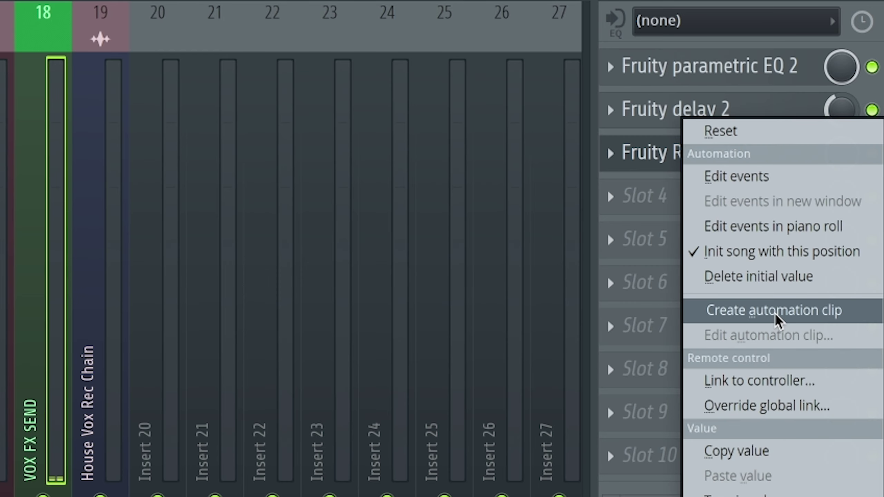
left_click(776, 315)
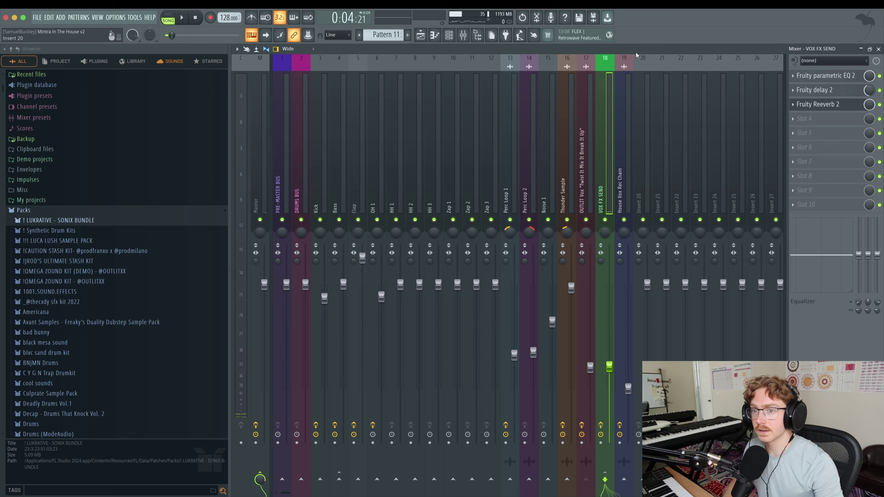
left_click(421, 39)
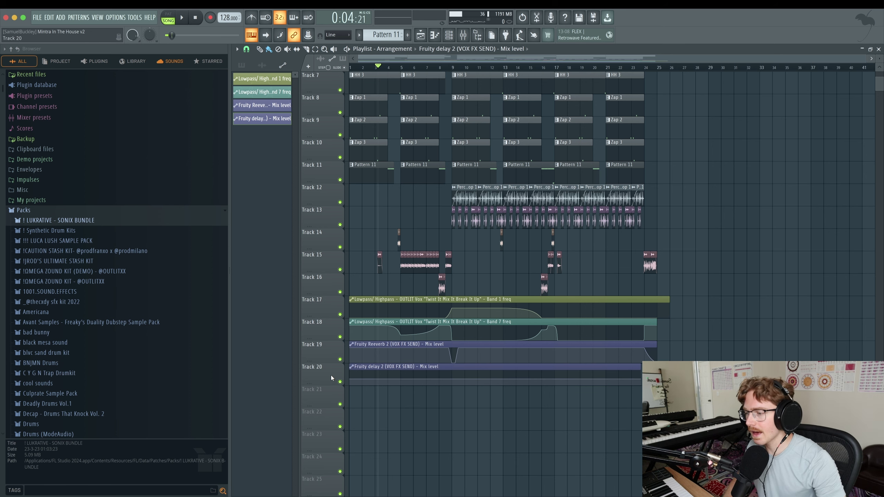
left_click_drag(351, 380, 386, 386)
left_click_drag(639, 383, 639, 385)
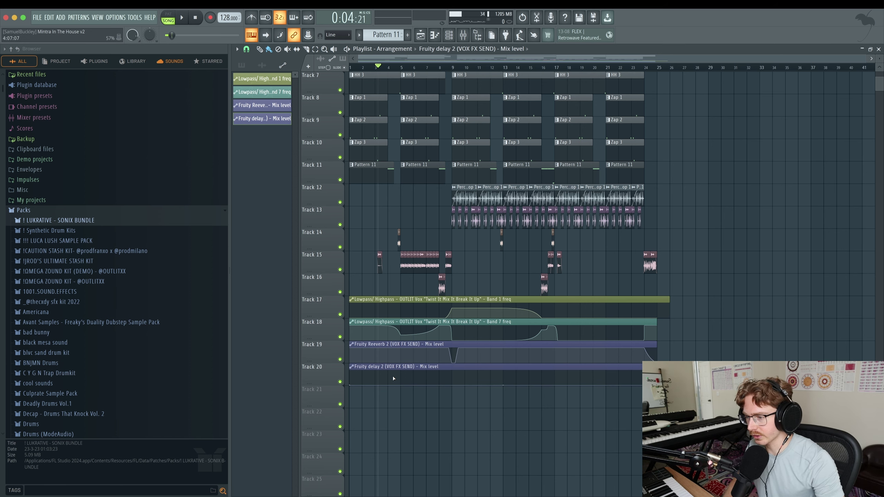
Shape the delay mix automation on Track 20 to rise at the vocal clip after bar 3 and curve down to the minimum at bar 5
scroll(393, 378, "up", 6)
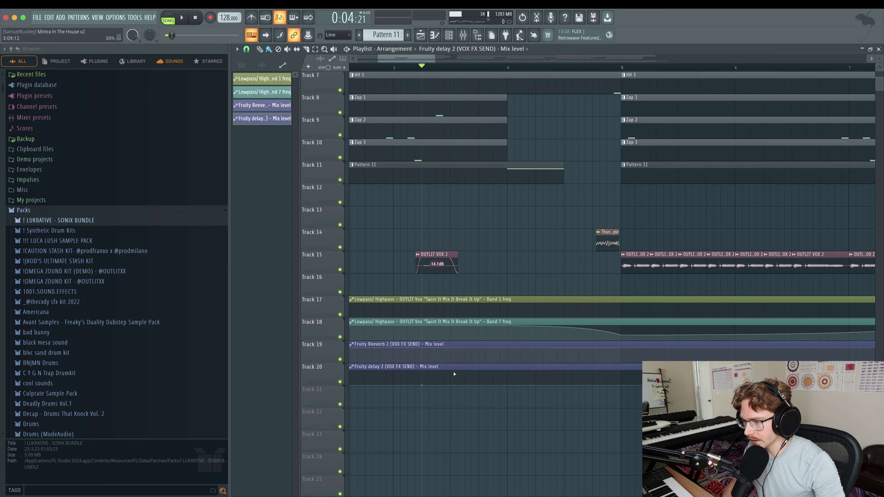
right_click(452, 374)
scroll(446, 377, "down", 2)
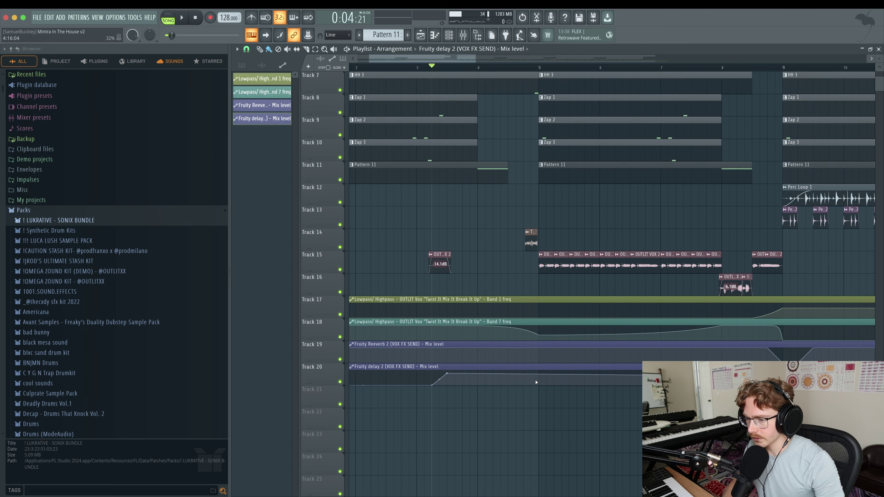
left_click_drag(536, 382, 493, 371)
scroll(492, 383, "down", 3)
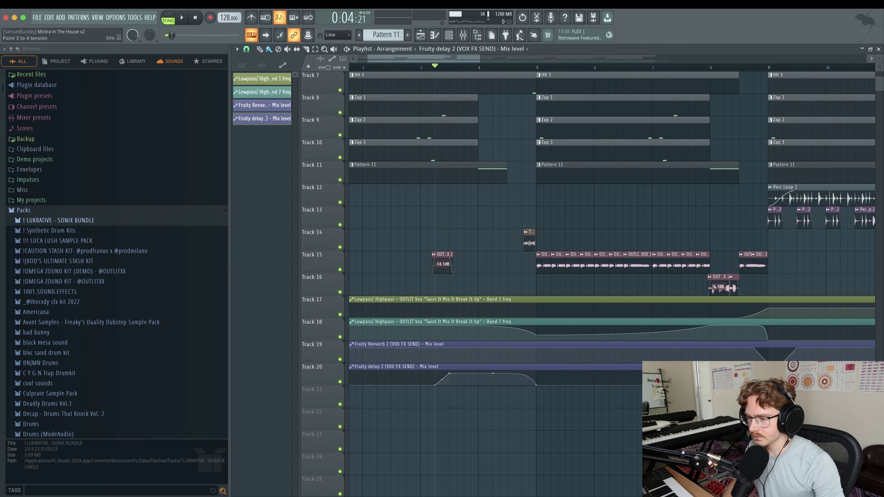
Continue shaping the delay mix automation on Track 20, raising the level just after bar 9 and again after bar 17
scroll(524, 385, "up", 3)
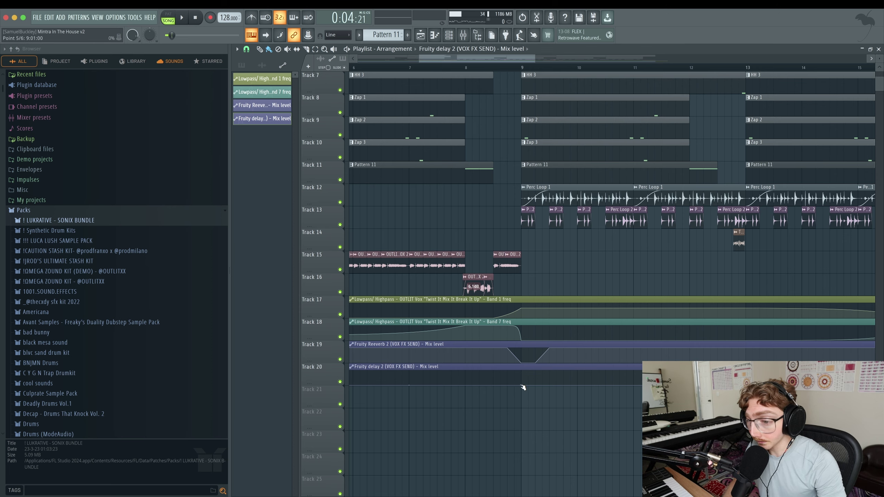
left_click(578, 374)
scroll(580, 372, "down", 3)
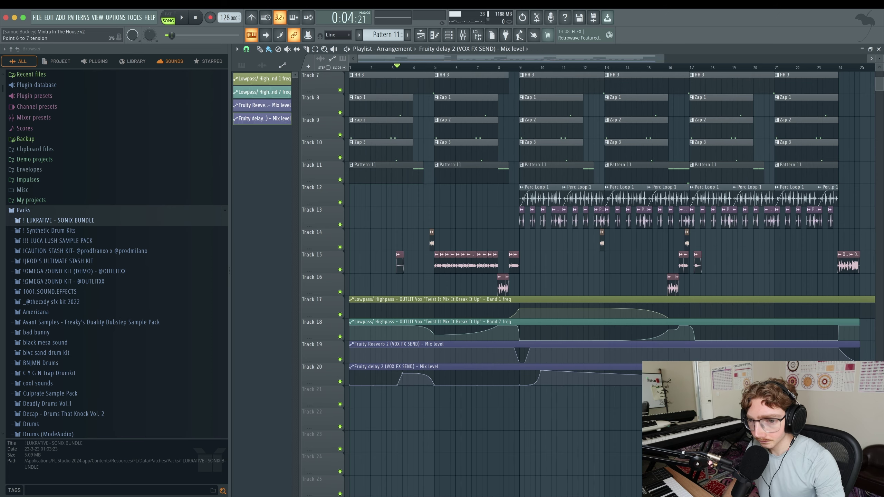
scroll(672, 373, "up", 2)
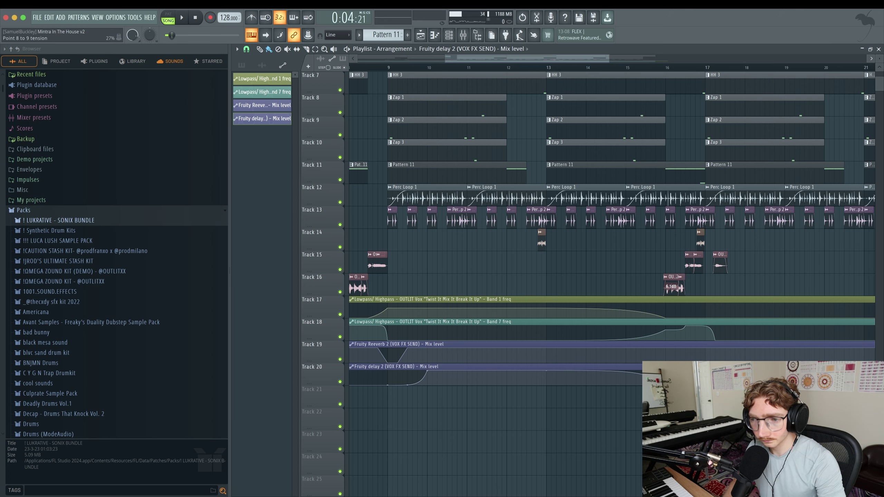
scroll(603, 372, "down", 3)
scroll(798, 374, "up", 2)
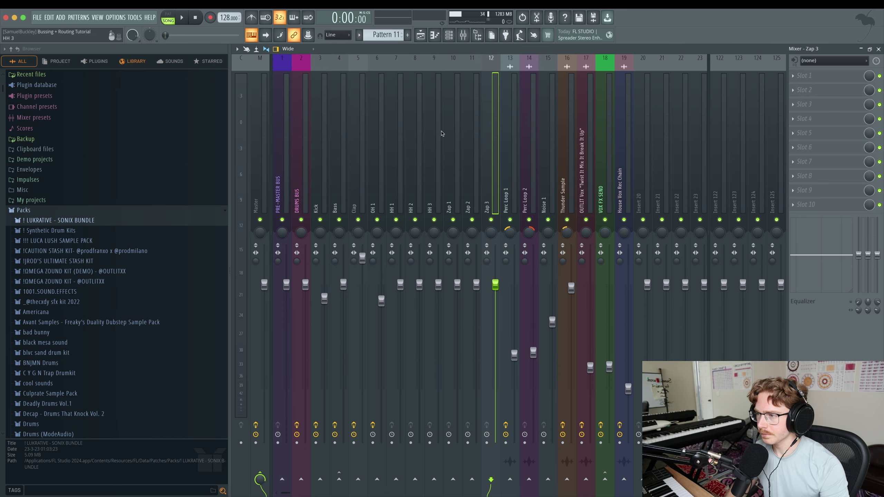
Select the mixer tracks from Clap to Zap 3 and route them to the DRUMS BUS only
left_click_drag(417, 141, 373, 150)
left_click_drag(257, 40, 549, 78)
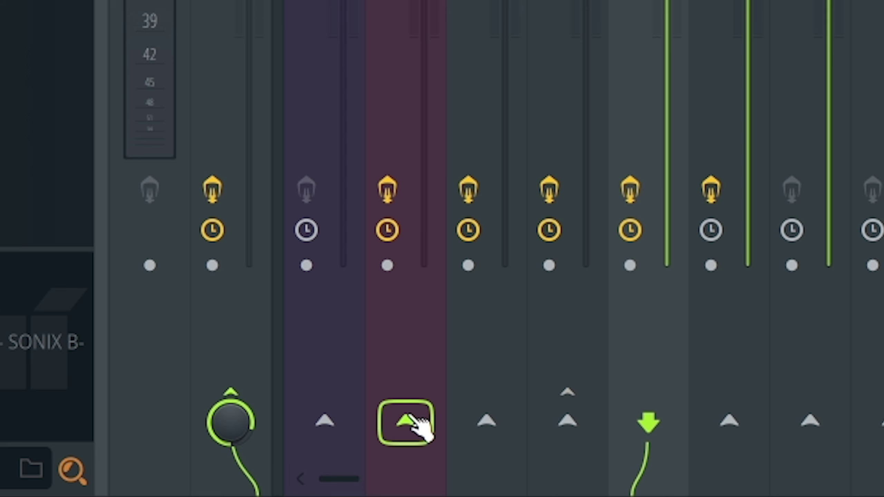
right_click(303, 480)
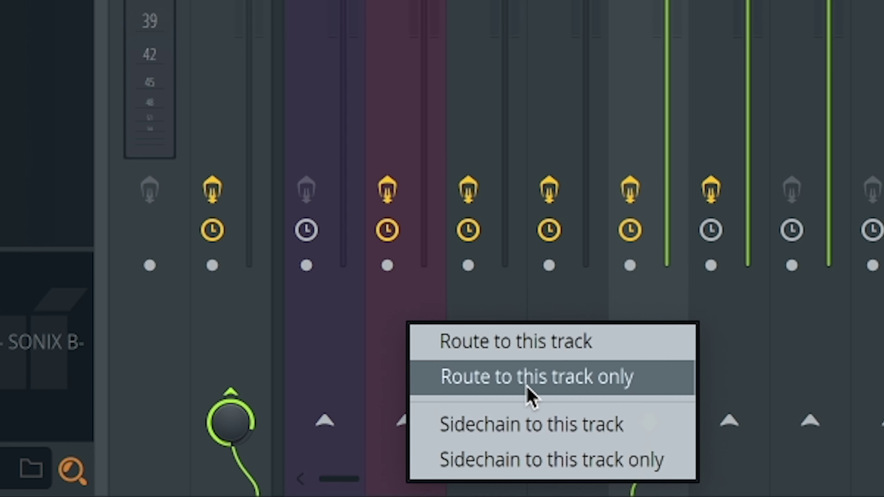
left_click(561, 379)
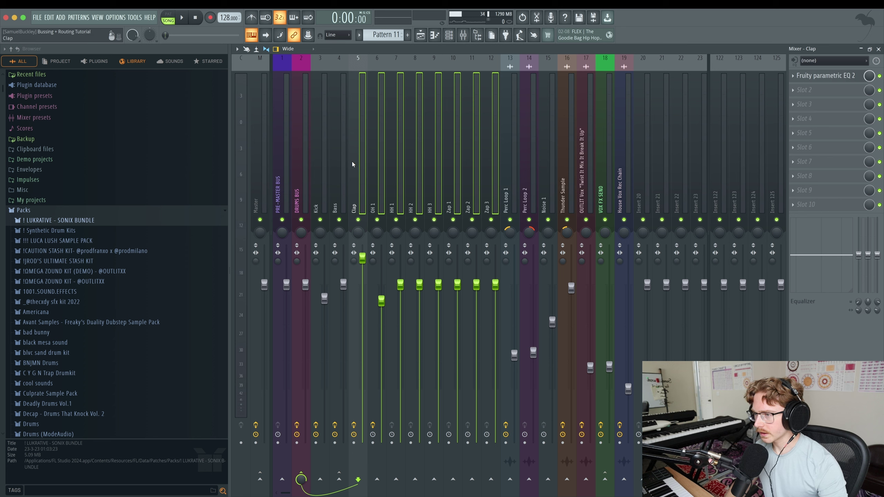
Check the mixer routing of the drum tracks, the Master and the DRUMS BUS
left_click(376, 166)
left_click_drag(359, 165, 366, 181)
left_click(258, 176)
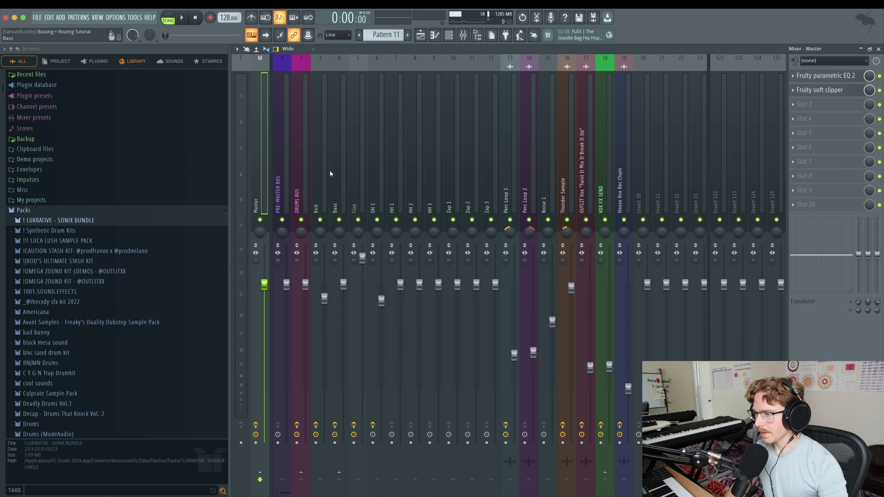
left_click(307, 178)
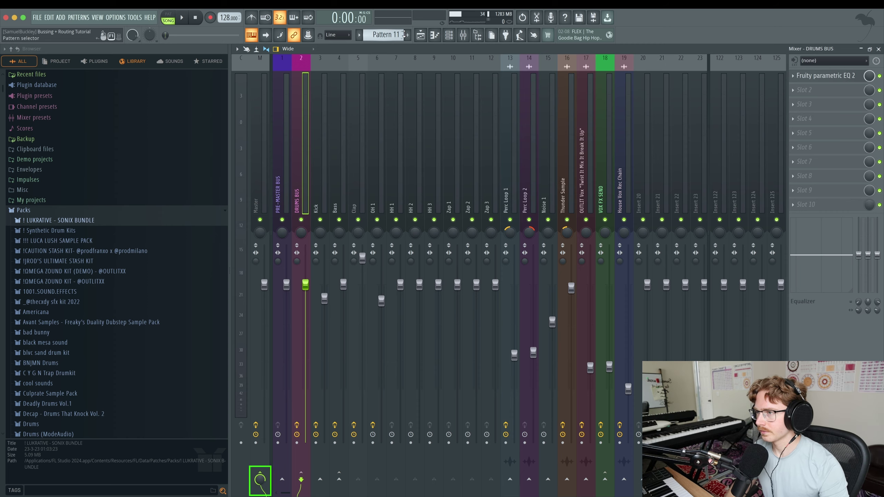
Play the song and toggle the DRUMS BUS mute off and on to audition the grouped drums
left_click(421, 34)
key("space")
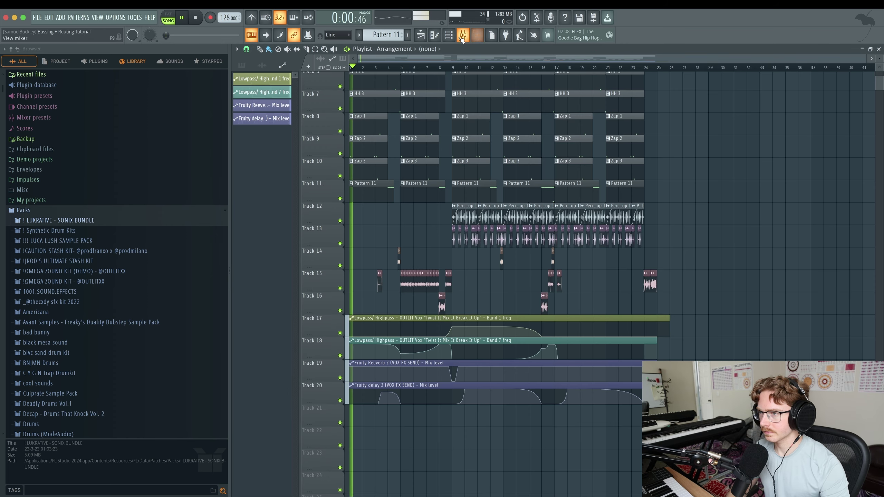
left_click(463, 35)
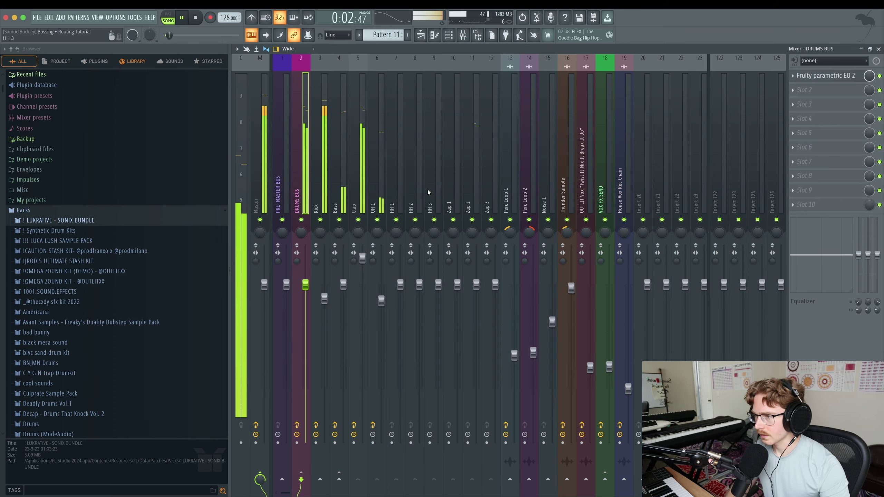
left_click(301, 219)
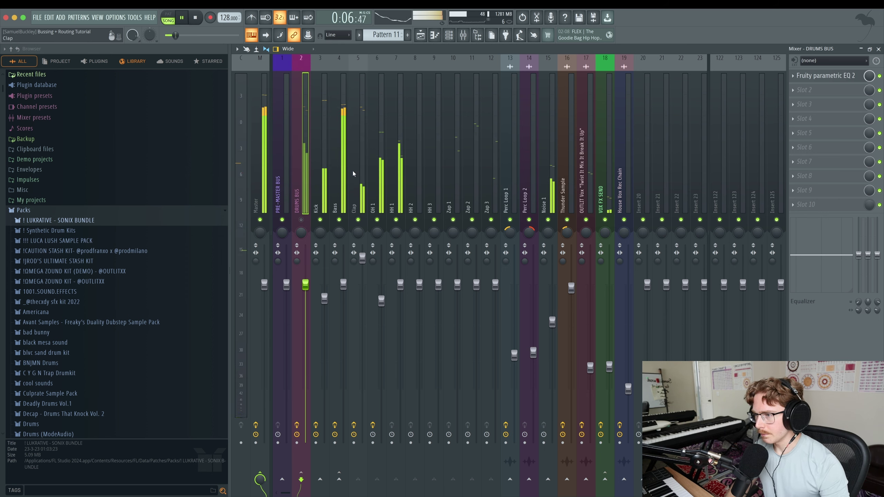
left_click(302, 219)
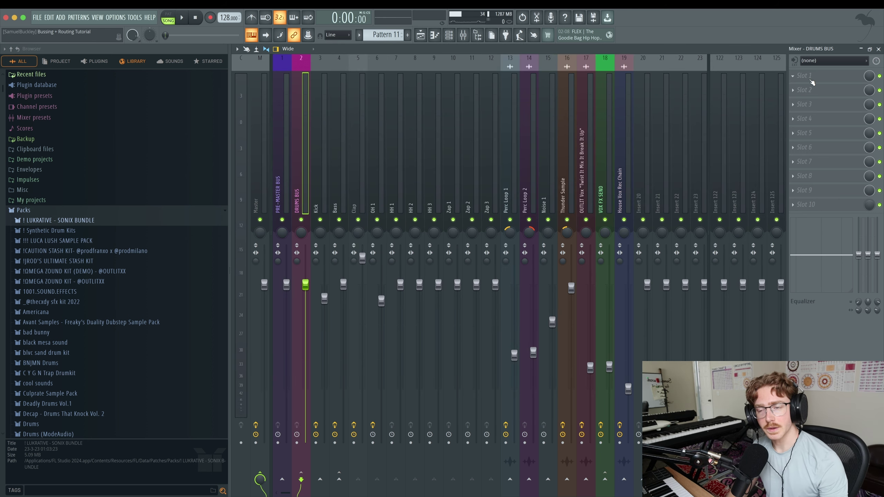
Load Fruity Parametric EQ 2 in the first effect slot of the DRUMS BUS and set band 7's type to Low pass
left_click(812, 83)
left_click(691, 336)
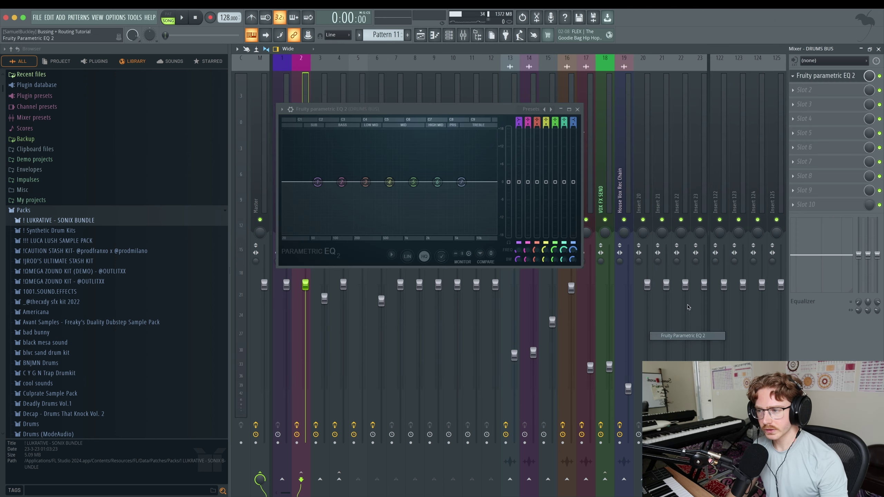
right_click(461, 181)
mouse_move(482, 203)
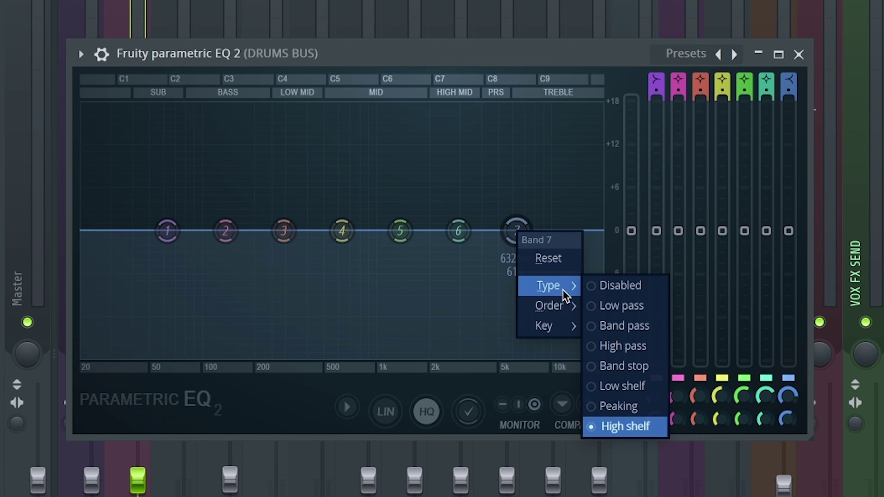
left_click(621, 306)
Set the order of band 7 to Steep 4 and reset its bandwidth to the default
right_click(518, 233)
mouse_move(557, 306)
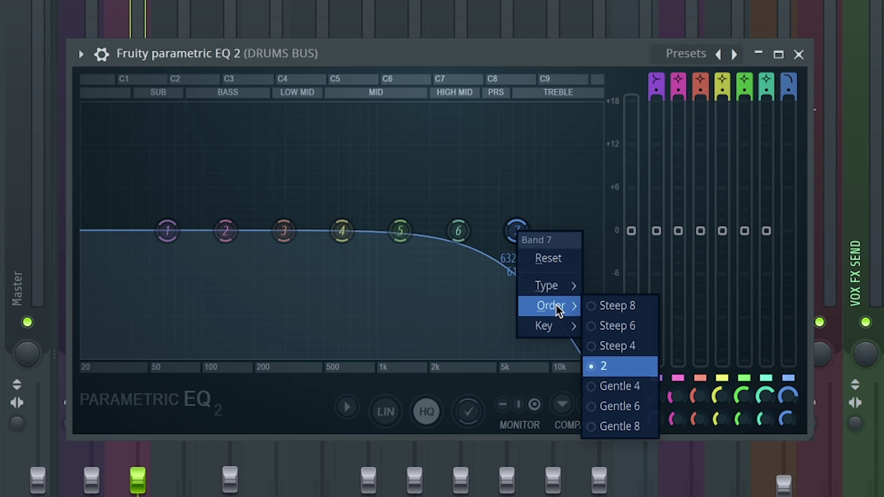
left_click(636, 346)
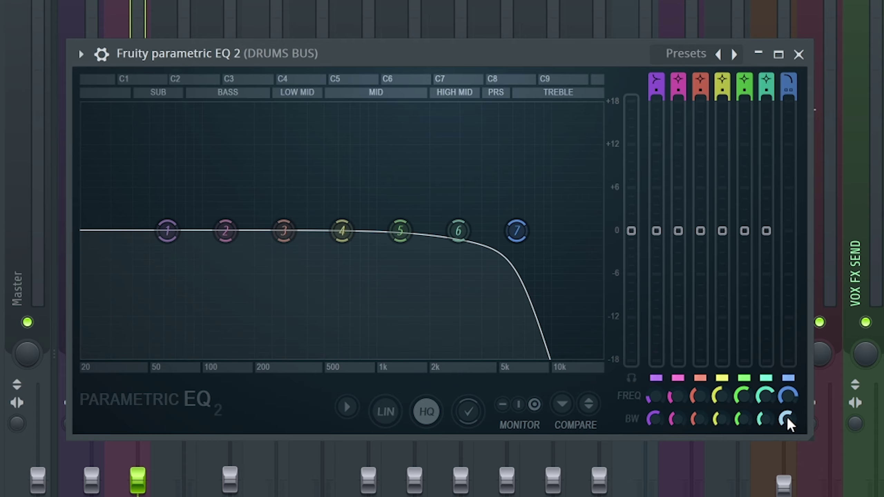
right_click(787, 415)
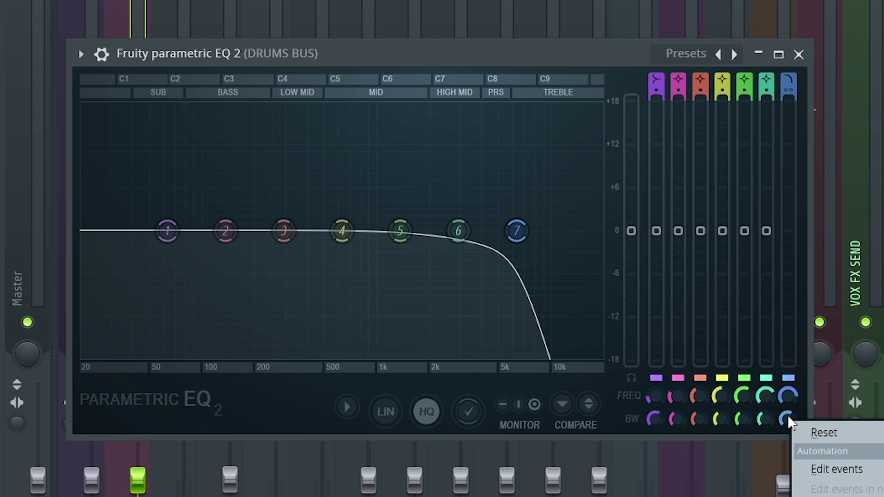
left_click(839, 432)
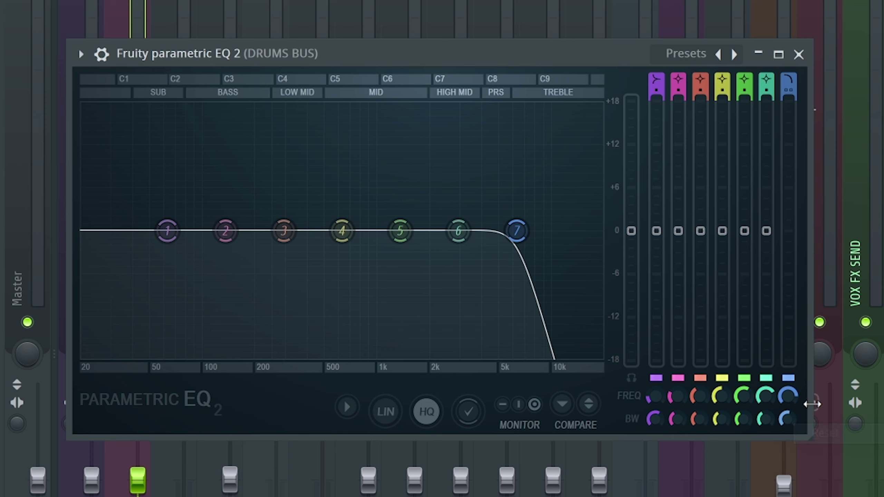
Create an automation clip for band 7's frequency on the DRUMS BUS EQ and lower its start point to about 45%
right_click(790, 391)
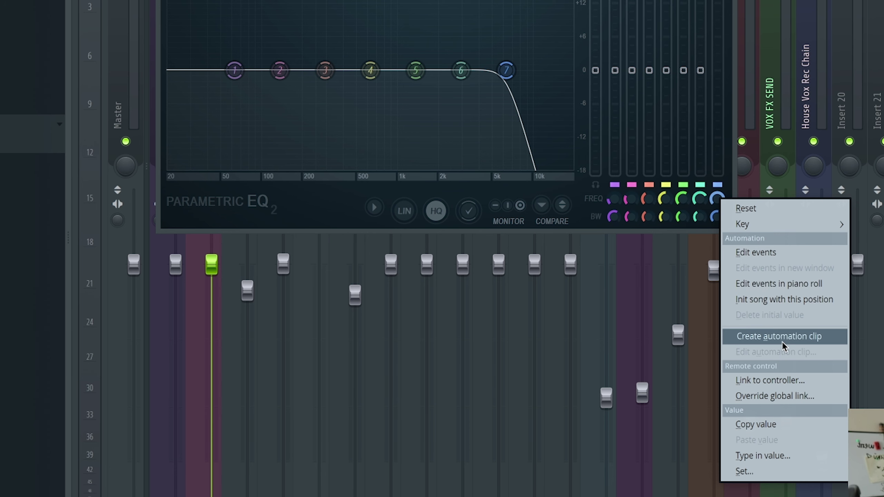
left_click(778, 336)
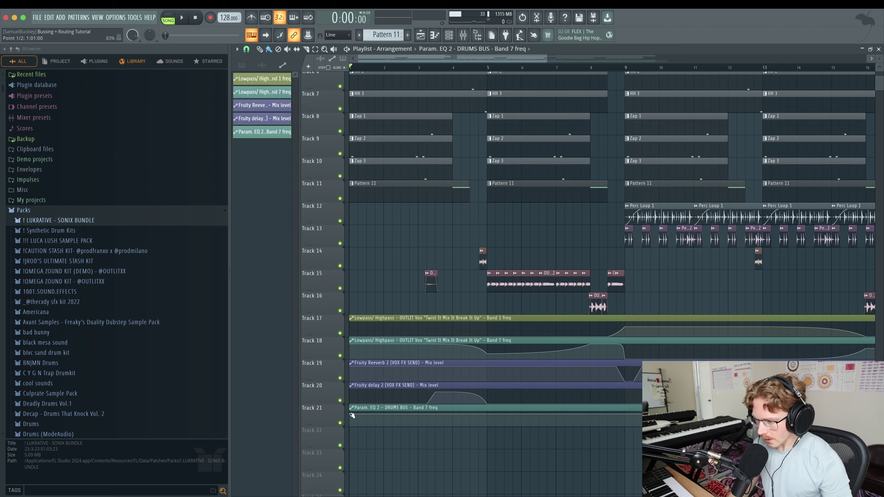
left_click_drag(352, 415, 350, 420)
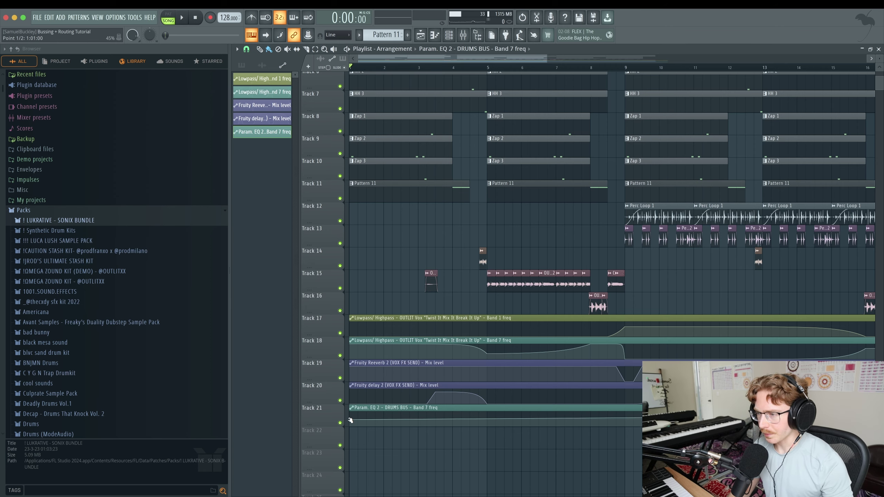
Shape the DRUMS BUS lowpass automation on Track 21 to rise in curves through bar 5 up to bar 9 during playback
key("space")
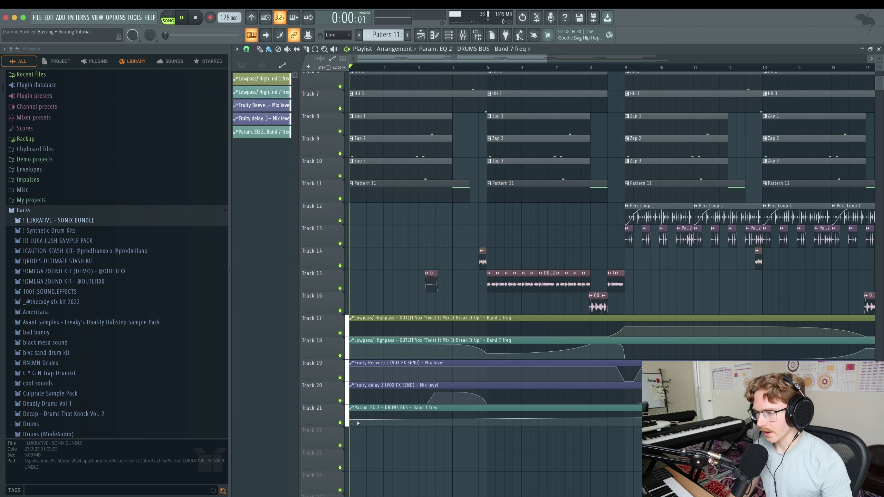
scroll(460, 423, "down", 3)
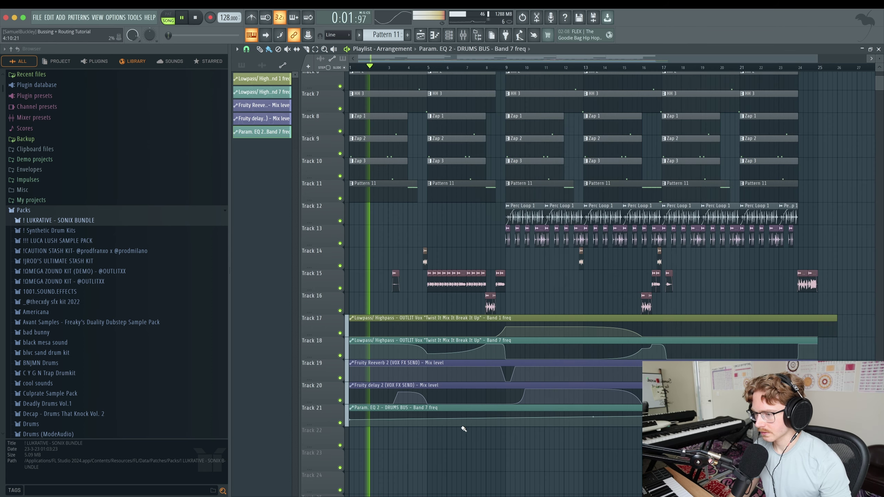
left_click(463, 414)
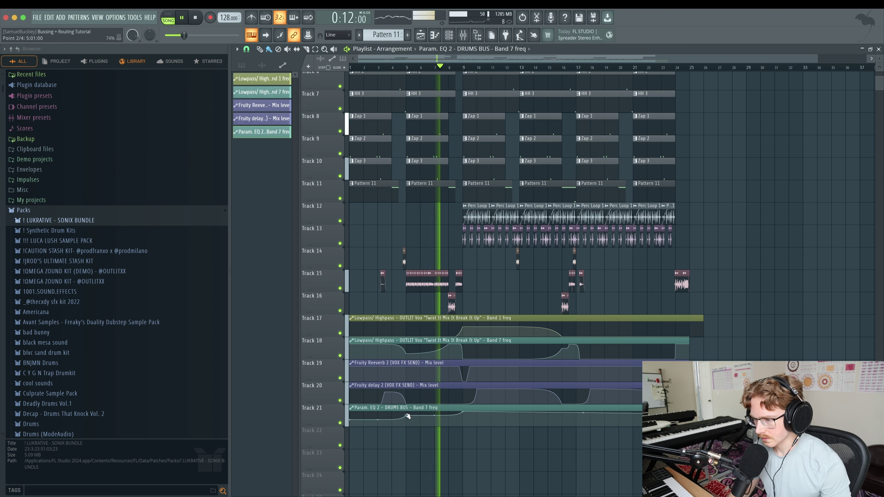
left_click_drag(406, 416, 406, 417)
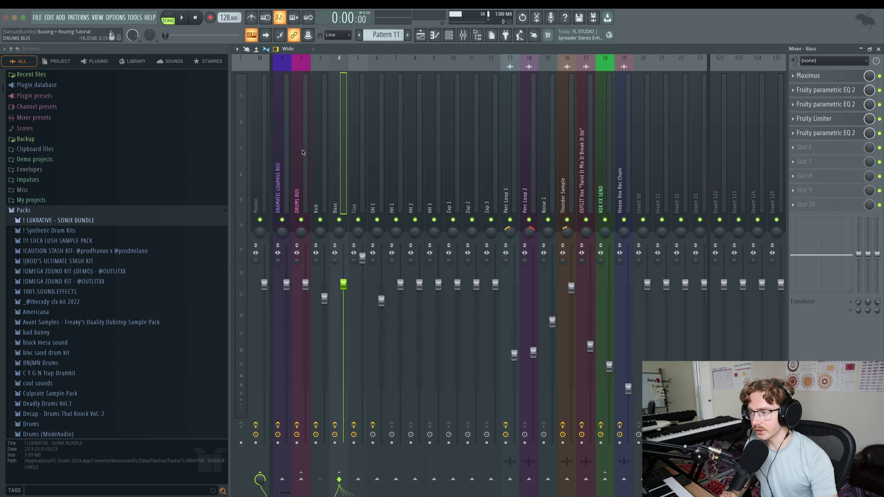
Review the routing of the DRAMATIC LOWPASS BUS, Noise 1, both Perc Loops, VOX FX SEND, Kick and Bass
left_click(278, 184)
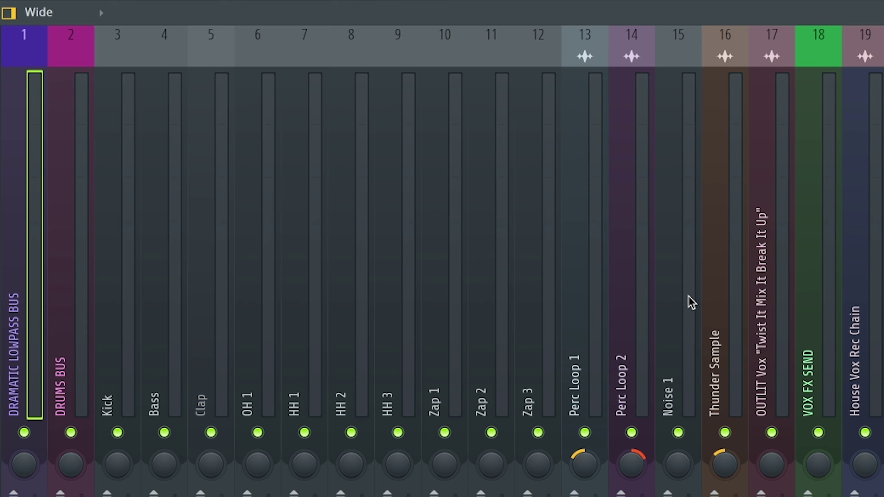
left_click(561, 163)
left_click(553, 163)
left_click(511, 170)
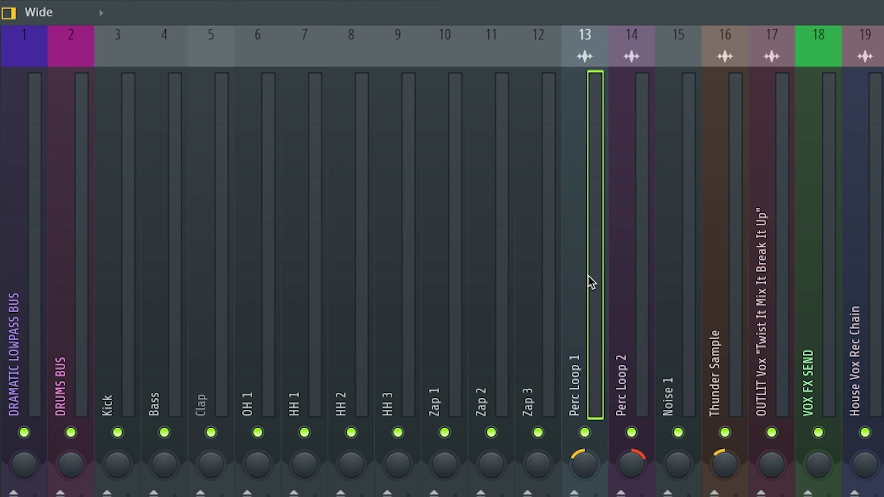
left_click(815, 271)
left_click(119, 327)
left_click(154, 331)
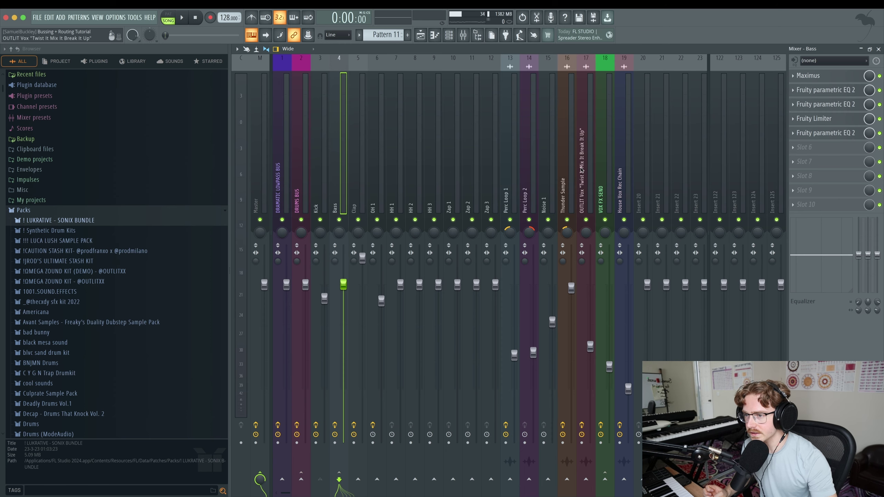
Examine how the OUTLIT Vox track is routed to VOX FX SEND by switching between the two mixer tracks
left_click(583, 170)
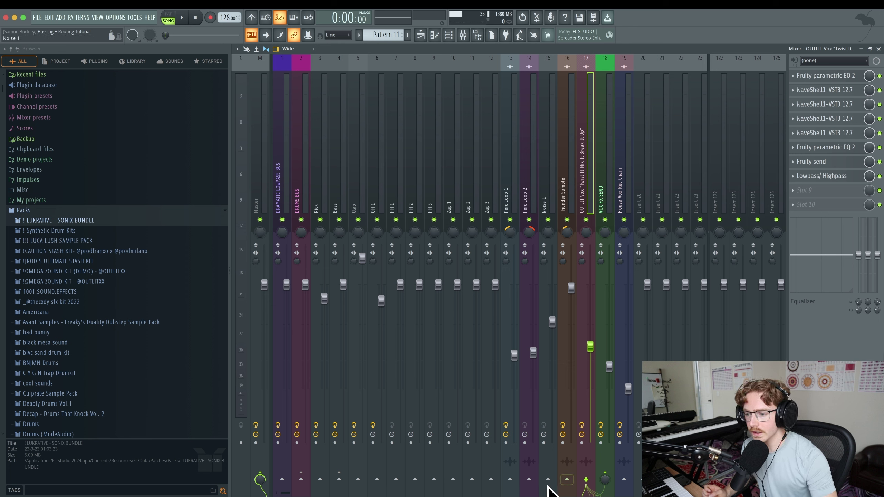
left_click(607, 166)
left_click(591, 162)
left_click(602, 162)
left_click(584, 160)
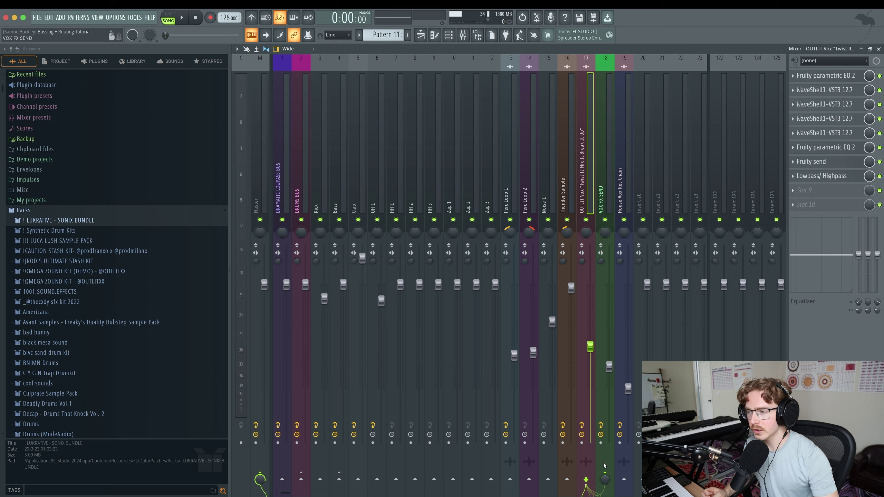
Inspect the Kick's sidechain routing to the Bass and the sidechain input settings in the Bass track's Fruity Limiter
left_click(320, 188)
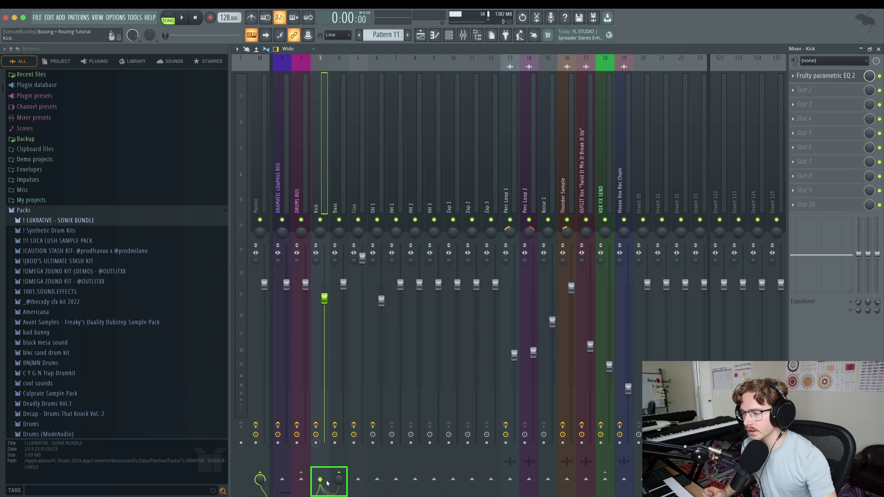
left_click(333, 94)
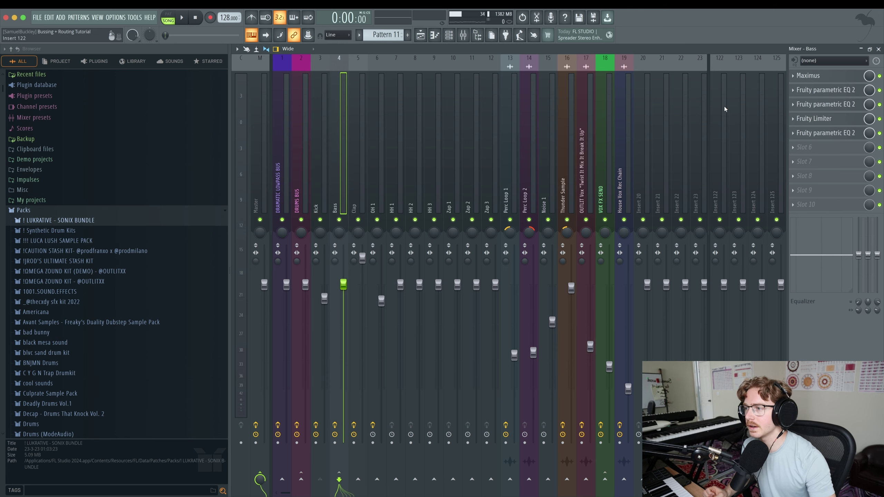
left_click(819, 123)
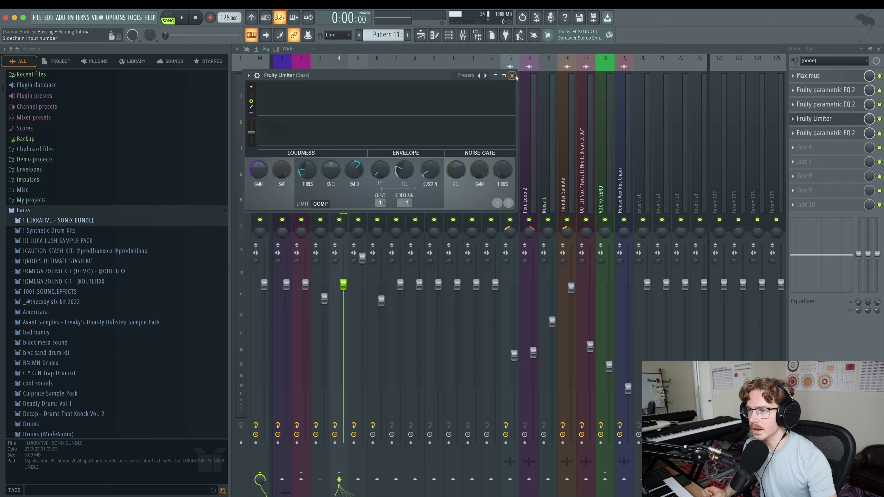
left_click(777, 79)
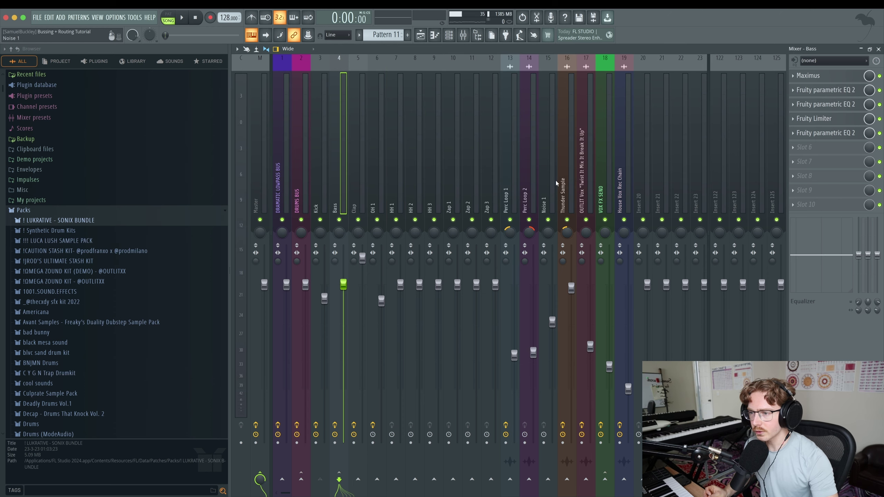
Route Perc Loop 1, Perc Loop 2, Noise 1 and Thunder Sample only to the DRAMATIC LOWPASS BUS
left_click(591, 191)
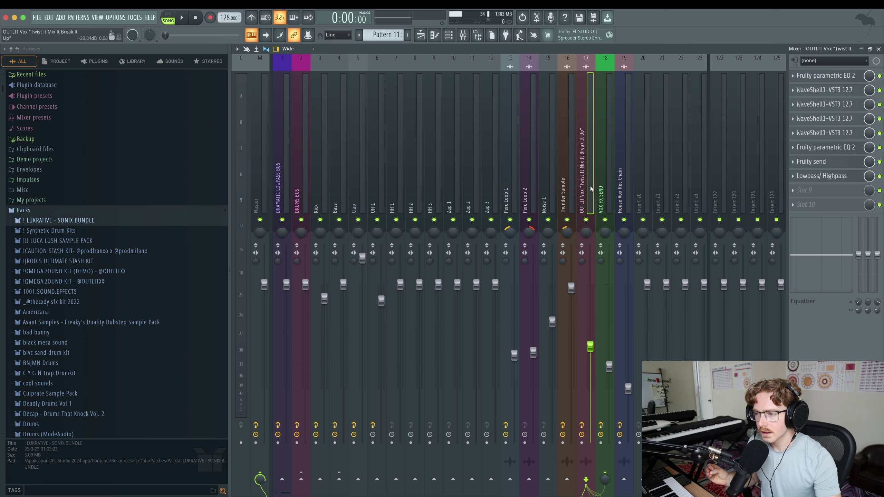
left_click_drag(515, 180, 587, 185)
left_click(582, 142)
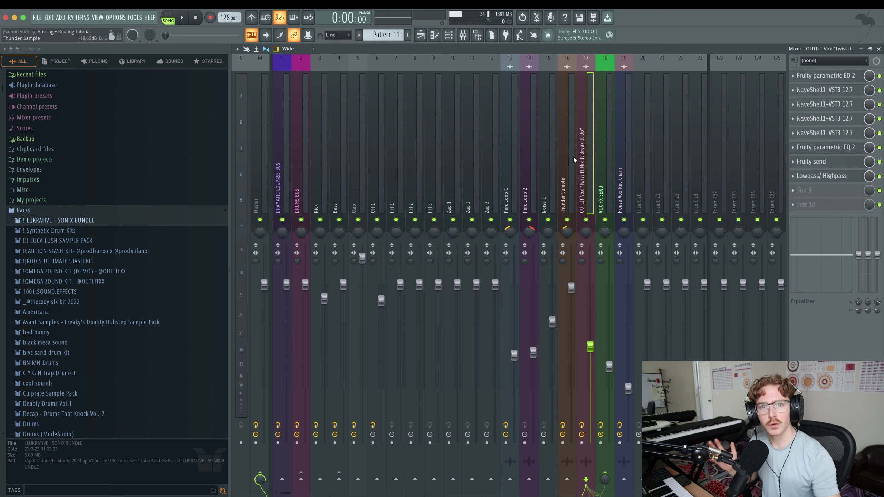
left_click(548, 157)
left_click(507, 158)
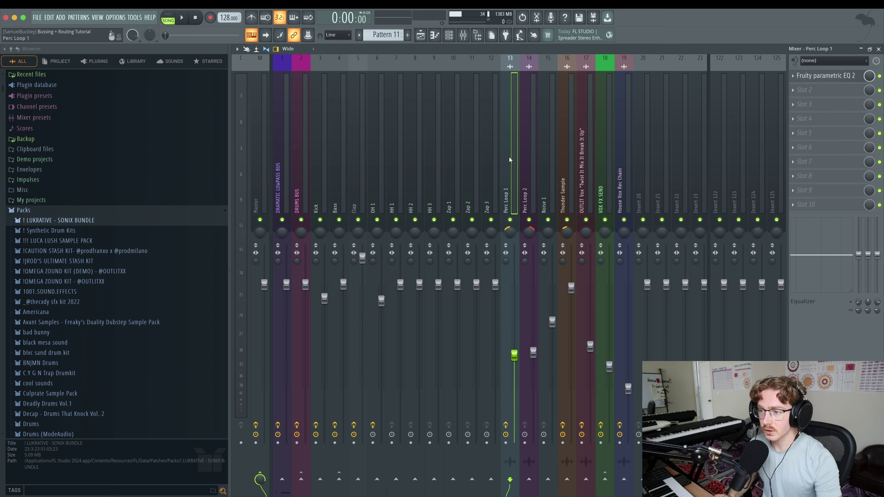
left_click_drag(512, 157, 566, 173)
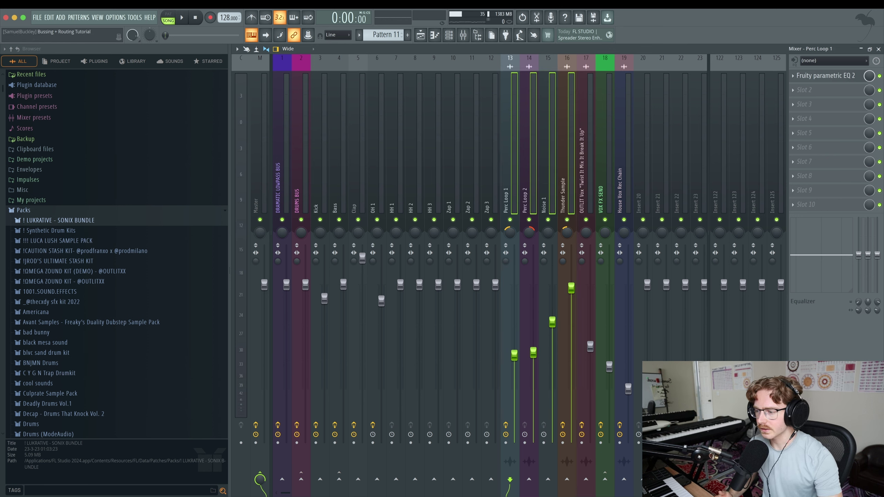
right_click(285, 481)
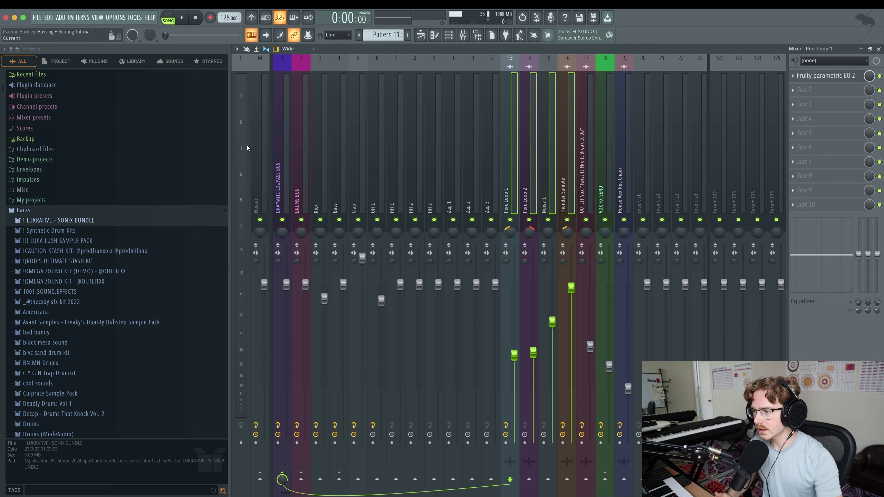
Route the OUTLIT Vox and VOX FX SEND tracks to the DRAMATIC LOWPASS BUS instead of the Master
left_click(591, 189)
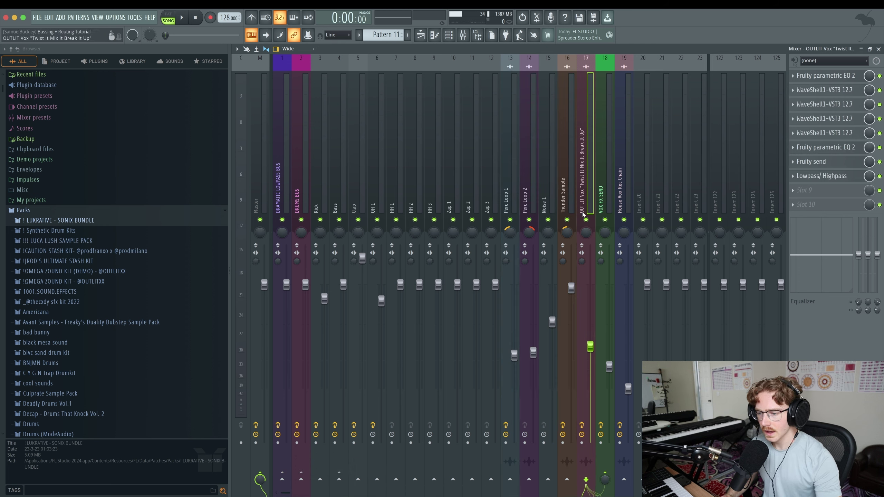
left_click(285, 482)
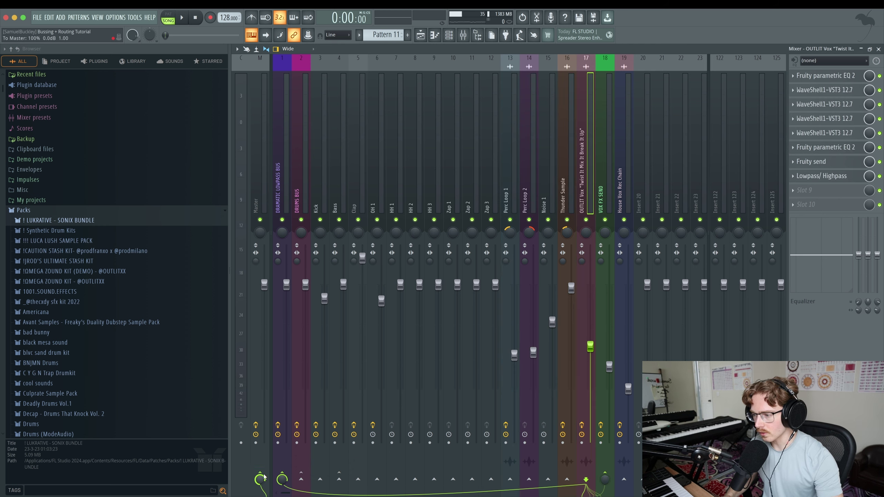
left_click(608, 168)
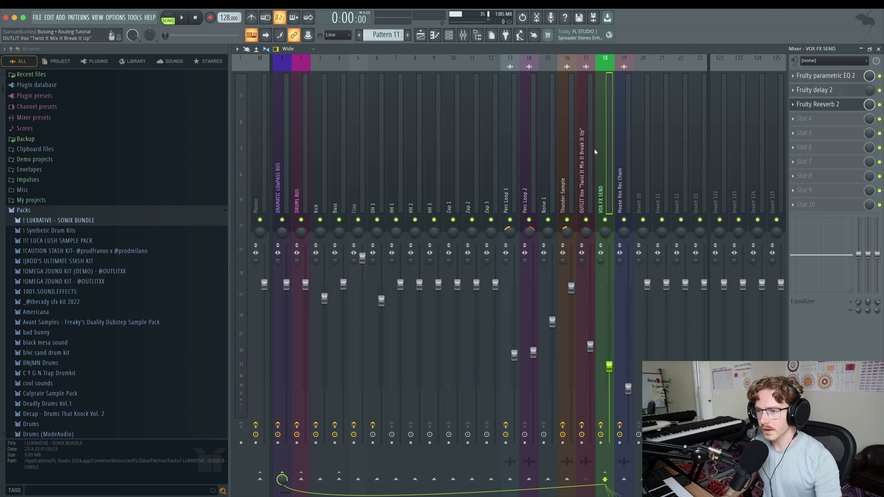
Send the Kick and Bass tracks to the DRAMATIC LOWPASS BUS and disable their sends to the Master
left_click(321, 144)
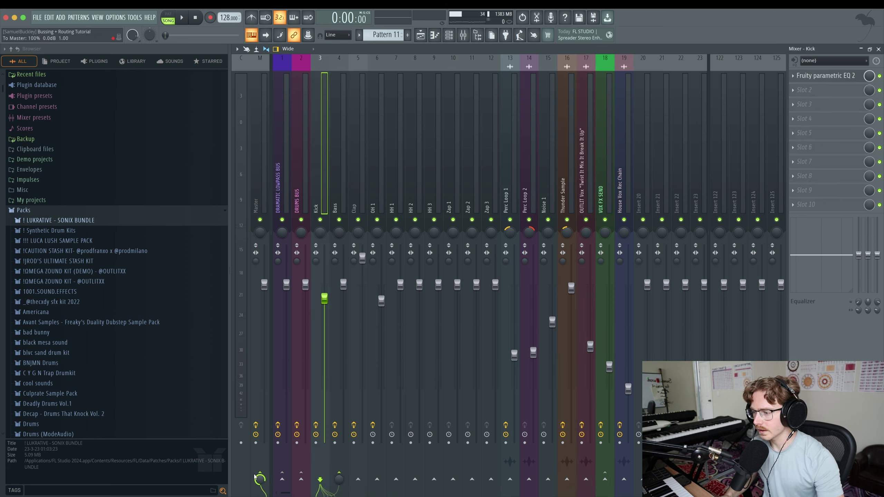
key("Right")
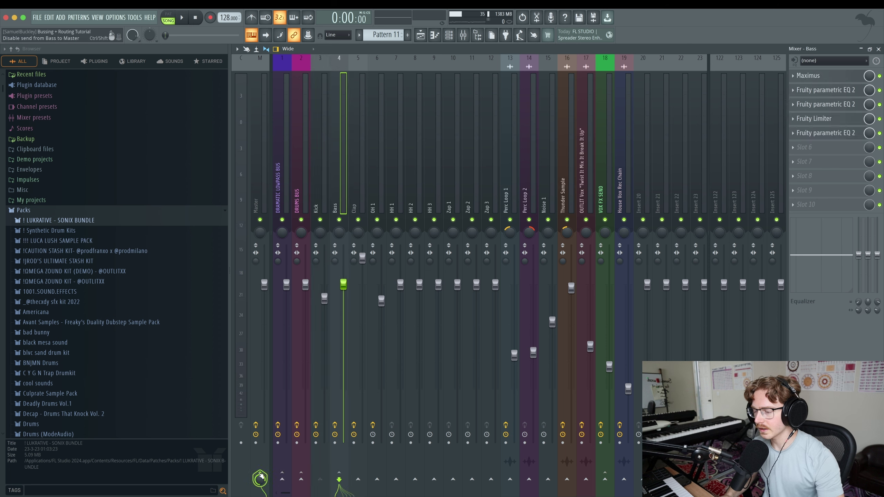
left_click(260, 479)
left_click(282, 480)
Load Fruity Parametric EQ 2 into the first effect slot of the DRAMATIC LOWPASS BUS
key("Left")
key("Left")
key("Left")
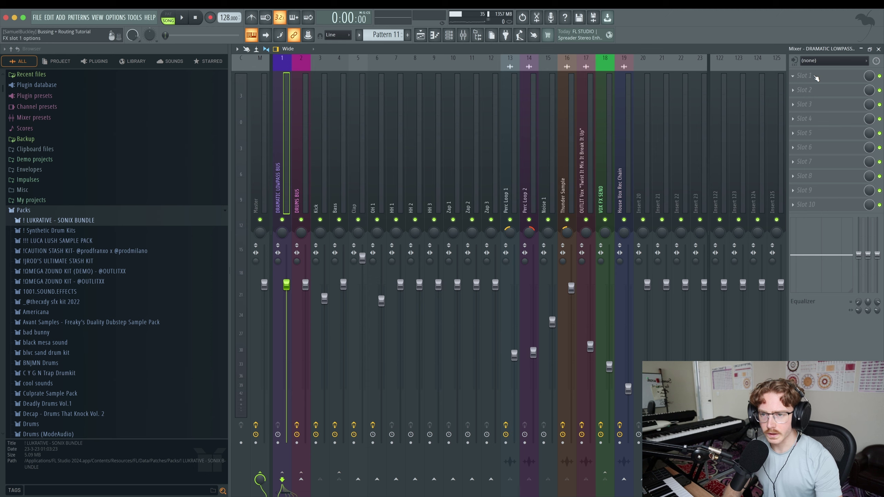
left_click(814, 76)
left_click(813, 74)
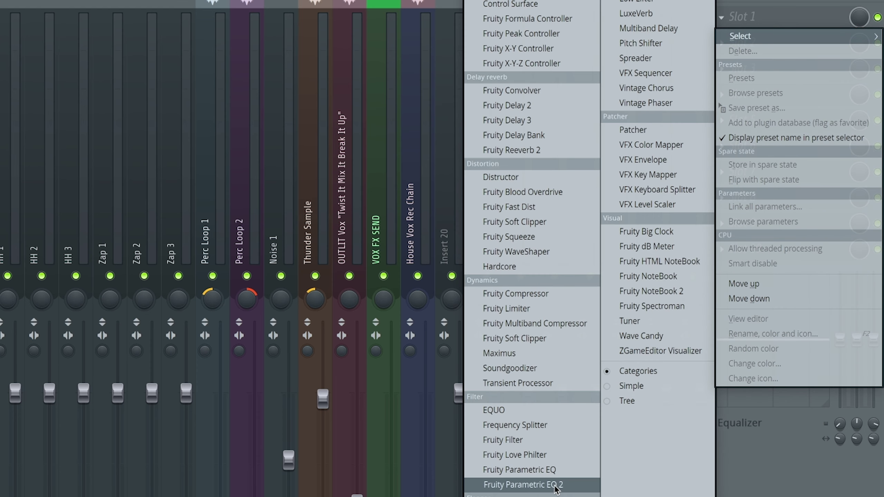
left_click(556, 487)
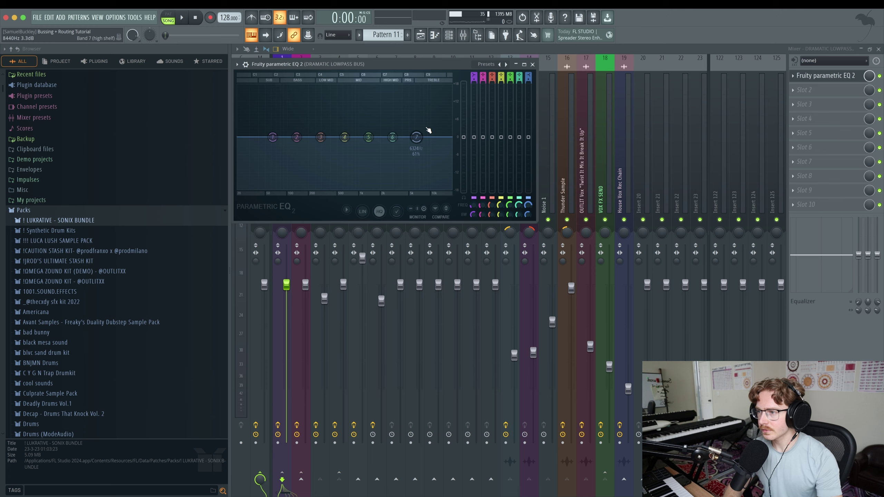
Change band 7 of the bus EQ to a Low pass filter and reset the band
right_click(416, 141)
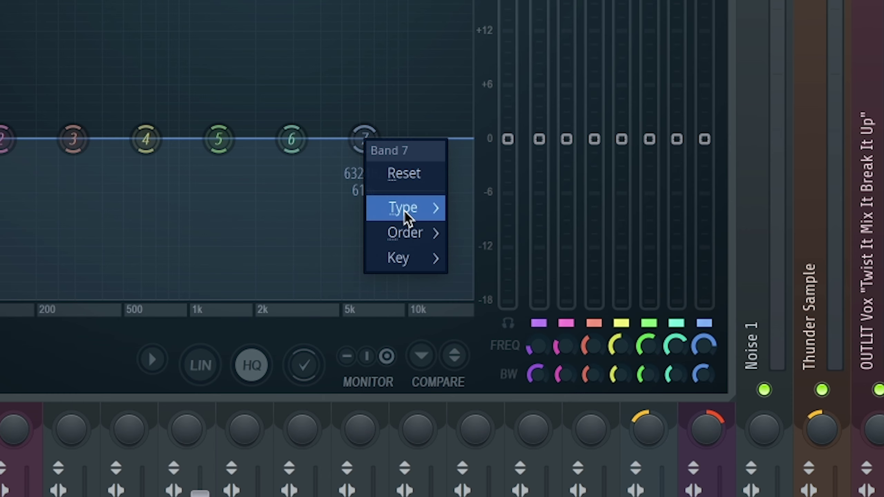
mouse_move(432, 160)
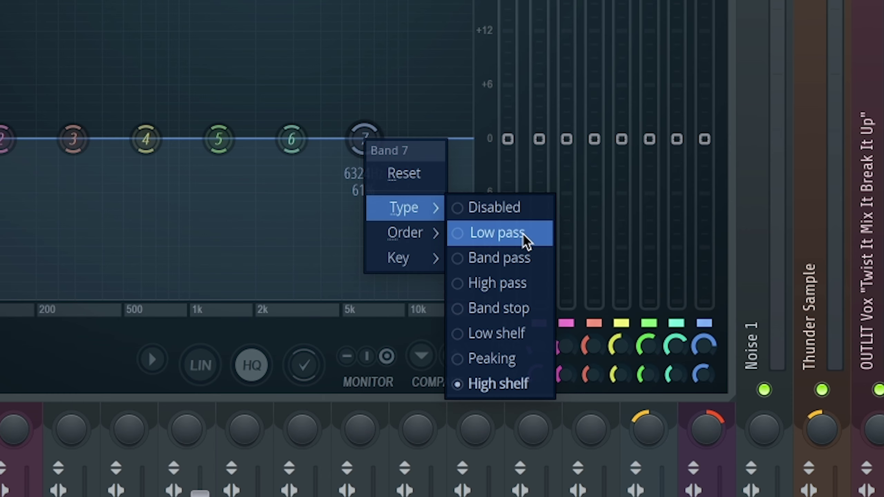
left_click(526, 234)
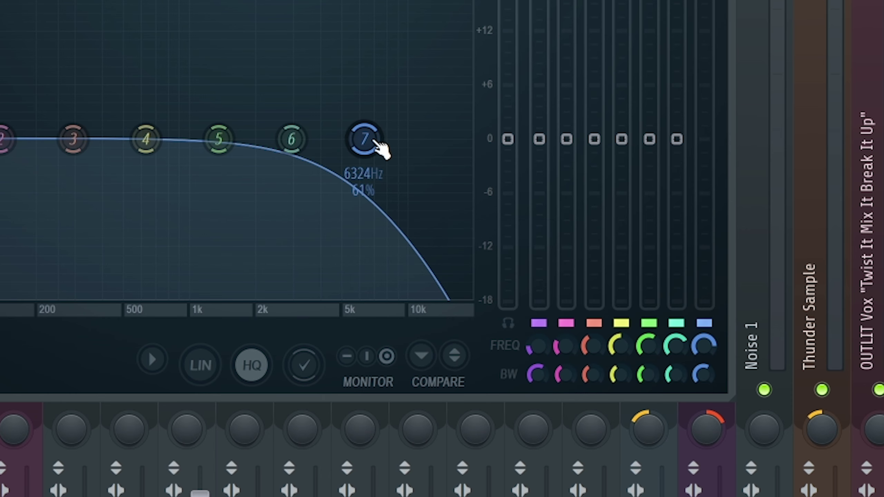
right_click(378, 141)
left_click(413, 177)
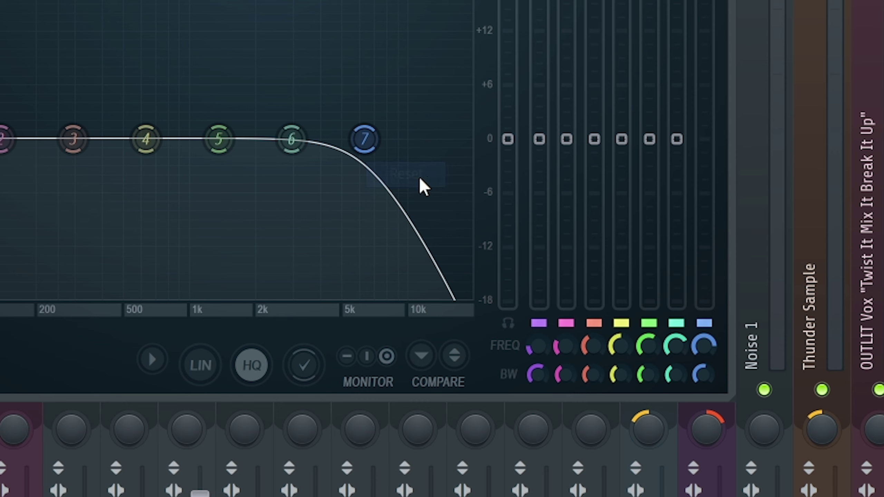
Give band 7's low pass a steep filter order and move its frequency to about 14997 Hz
right_click(364, 141)
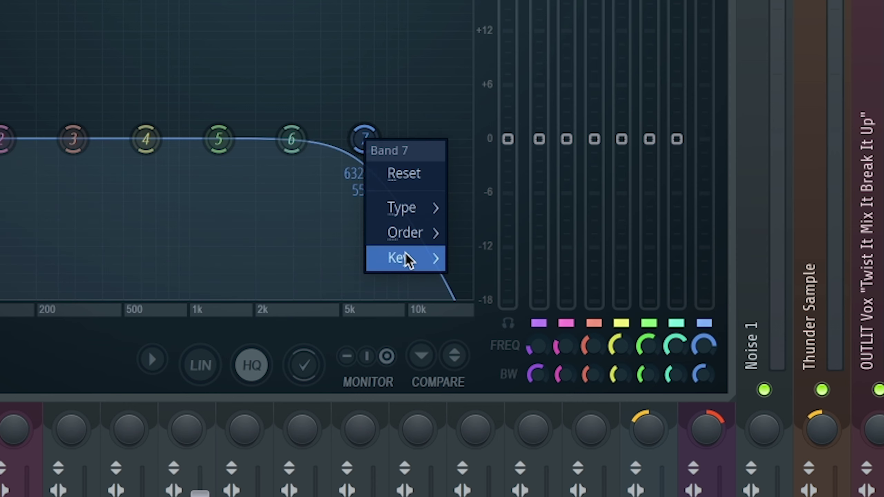
mouse_move(411, 239)
left_click(514, 289)
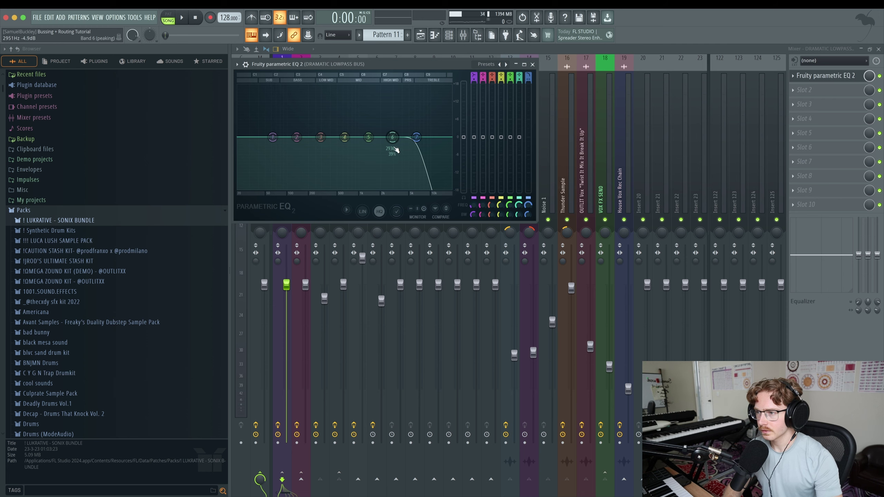
right_click(418, 138)
mouse_move(430, 168)
left_click(467, 169)
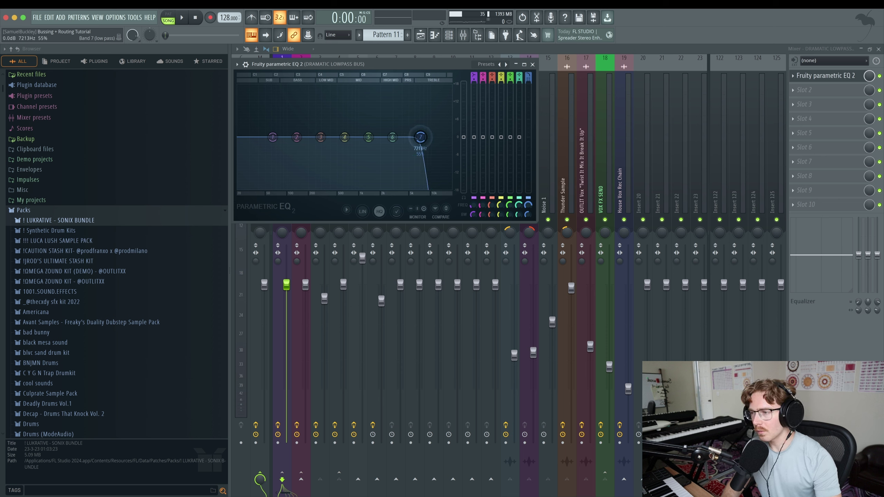
mouse_move(442, 136)
left_mouse_down()
mouse_move(403, 137)
mouse_move(443, 137)
left_mouse_up()
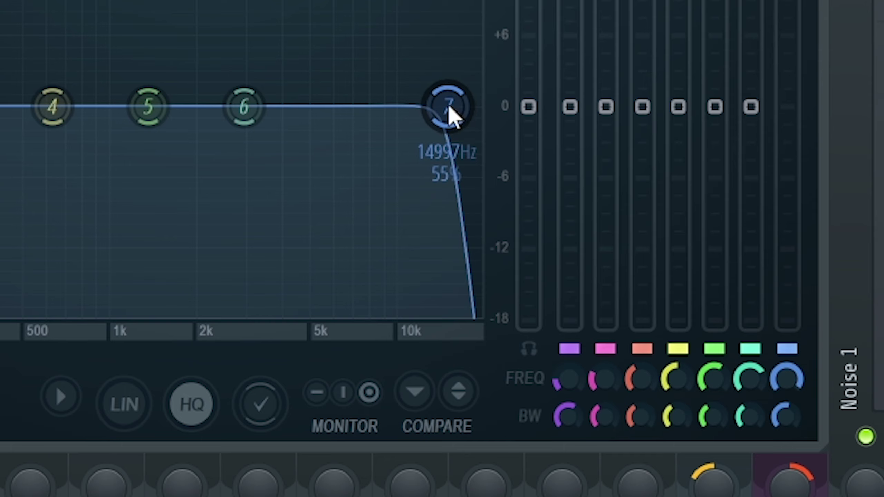
right_click(444, 138)
mouse_move(456, 168)
left_click(498, 169)
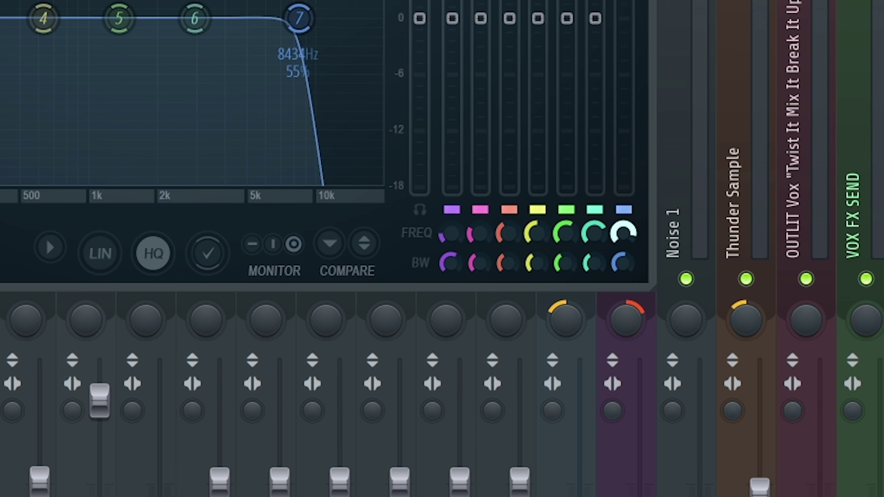
Raise band 7's frequency to its maximum and create an automation clip for it
left_click_drag(786, 378, 787, 351)
right_click(626, 224)
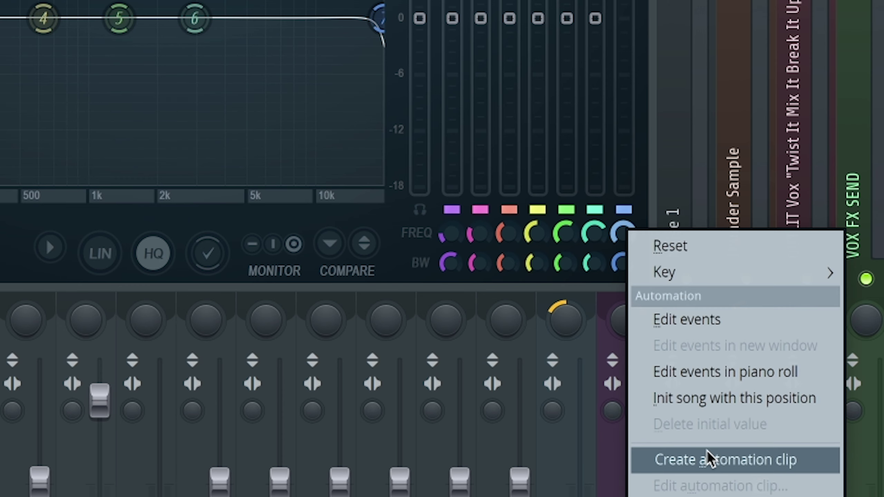
left_click(708, 452)
Check in the mixer how Kick, Bass, both Perc Loops, Noise 1, Thunder Sample, OUTLIT Vox and VOX FX SEND are routed
left_click(463, 35)
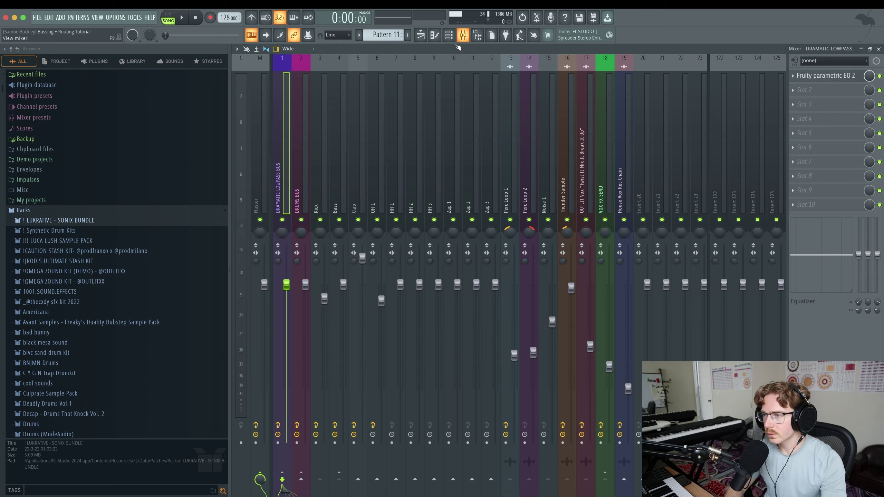
left_click(319, 176)
left_click(334, 175)
left_click(513, 186)
left_click(525, 186)
left_click(540, 192)
left_click(563, 193)
left_click(581, 195)
left_click(602, 202)
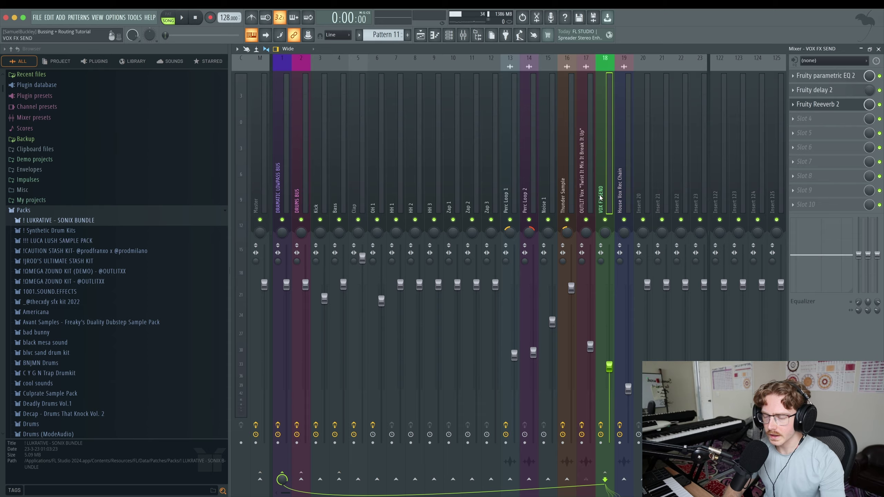
Shape the DRAMATIC LOWPASS BUS automation on Track 22 to start low and rise in curves through bar 5 up to bar 8 during playback
key("F5")
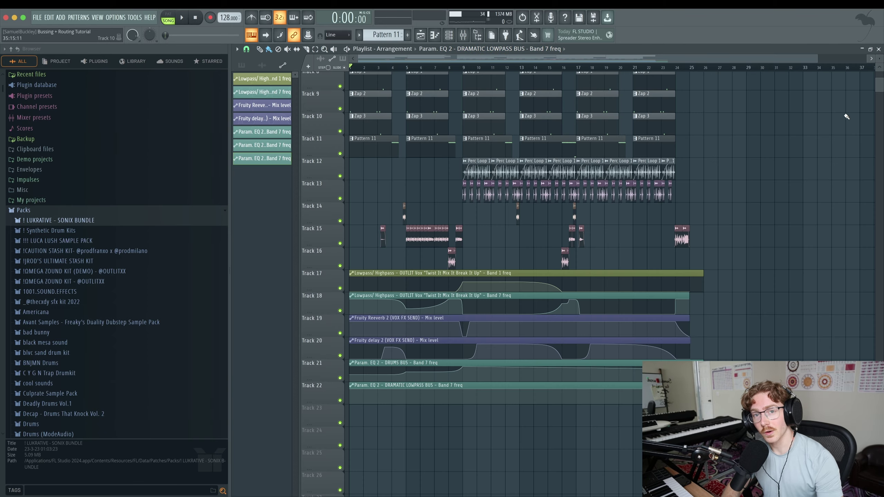
scroll(309, 370, "up", 2)
key("space")
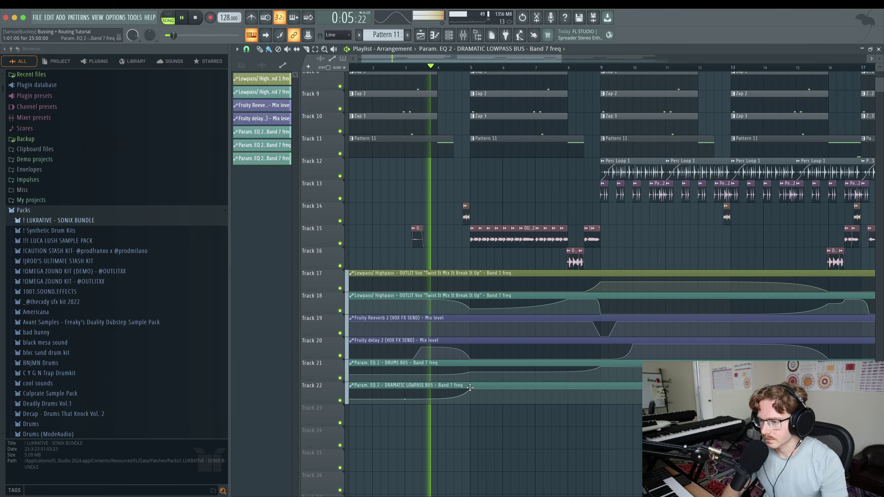
scroll(389, 391, "up", 2)
key("space")
left_click_drag(496, 391, 496, 388)
scroll(539, 403, "down", 4)
scroll(502, 400, "up", 6)
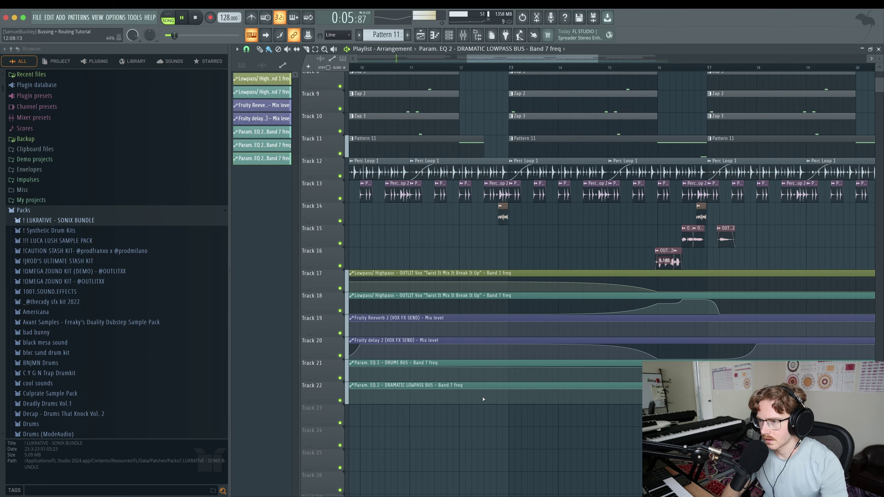
Add a dip to about 30% at bar 16 in the Track 22 lowpass automation and move its last point near bar 24
right_click(617, 399)
scroll(615, 398, "down", 5)
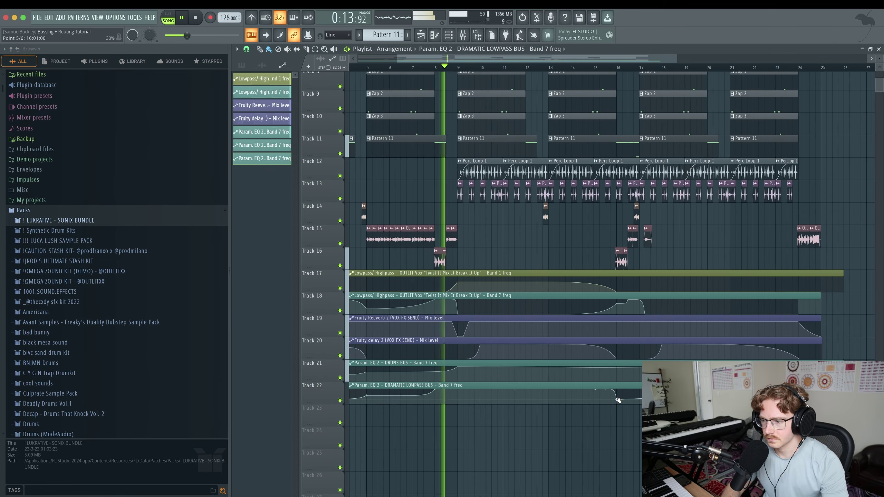
scroll(576, 399, "down", 2)
scroll(587, 397, "up", 5)
scroll(588, 397, "down", 5)
scroll(686, 390, "up", 6)
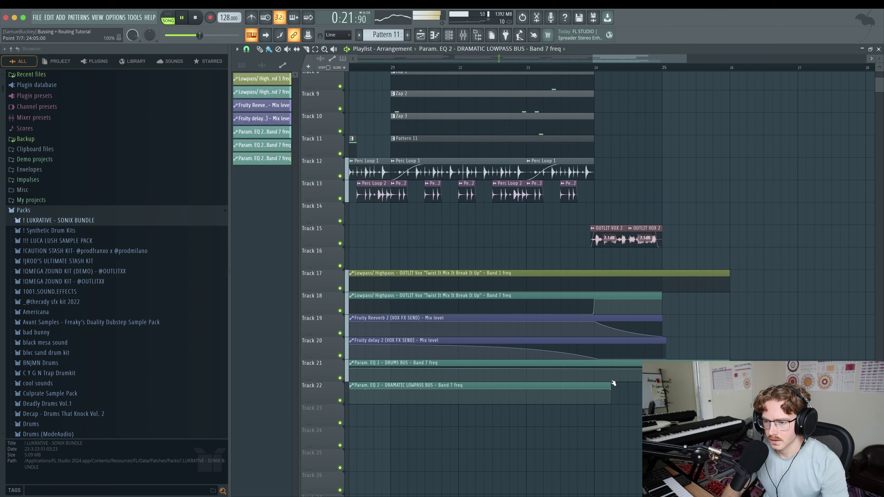
scroll(613, 397, "down", 5)
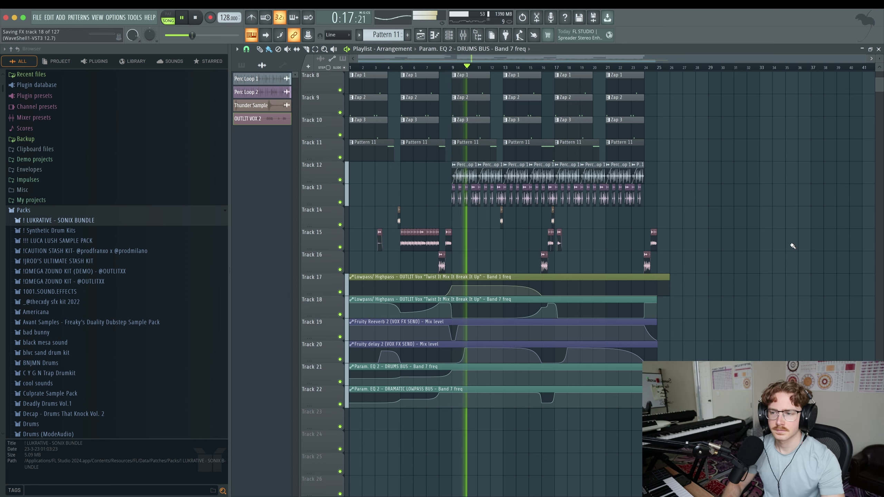
Find the "OUTLIT tag stretch to 8 bars + Re pitch" sample in the watermark folder and place it on Track 24 at bar 1
scroll(160, 335, "down", 1)
scroll(96, 377, "down", 20)
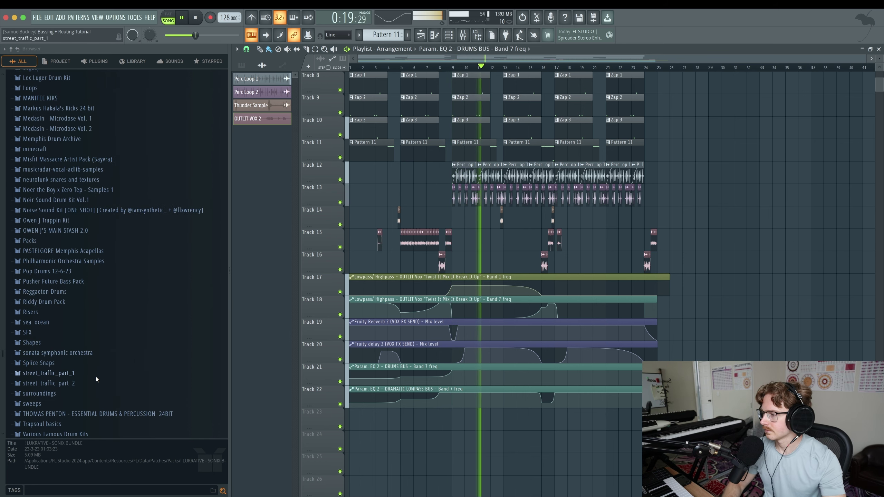
left_click(49, 312)
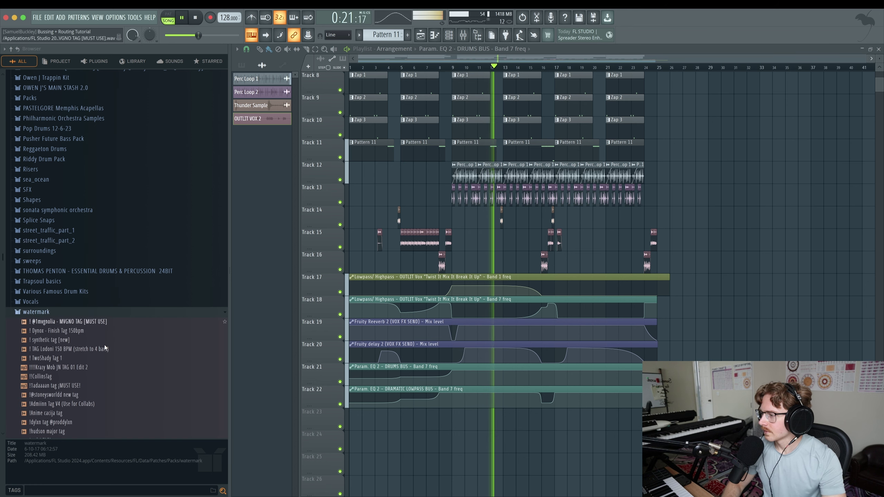
scroll(105, 344, "down", 12)
left_click_drag(61, 277, 353, 442)
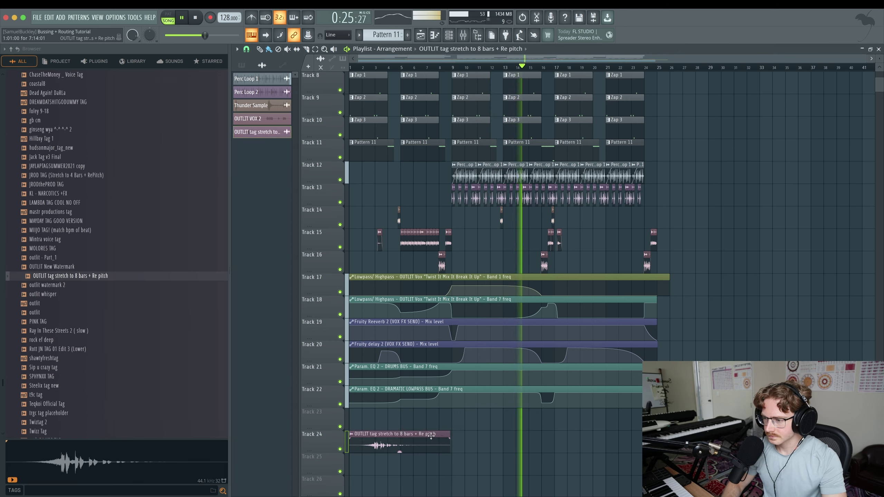
Stretch the OUTLIT tag clip on Track 24 to about 8 bars and set its time-stretching mode to Auto
double_click(353, 442)
left_click_drag(457, 170, 457, 157)
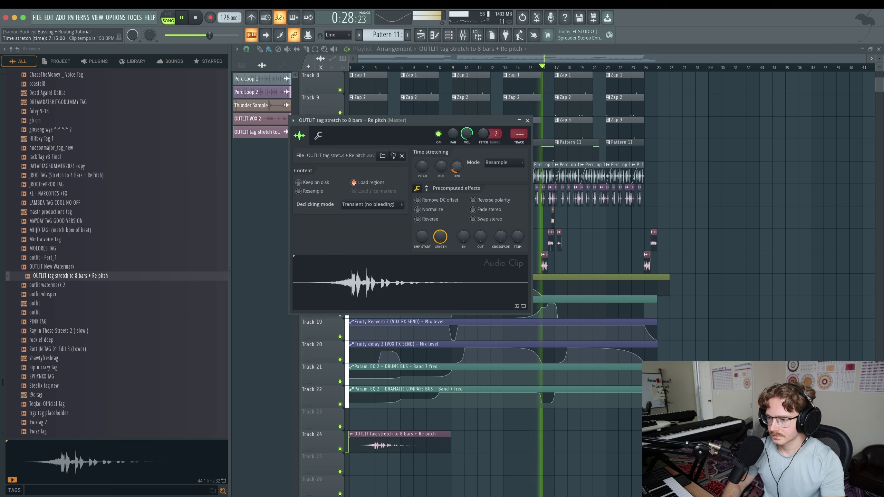
left_click(512, 163)
left_click(521, 172)
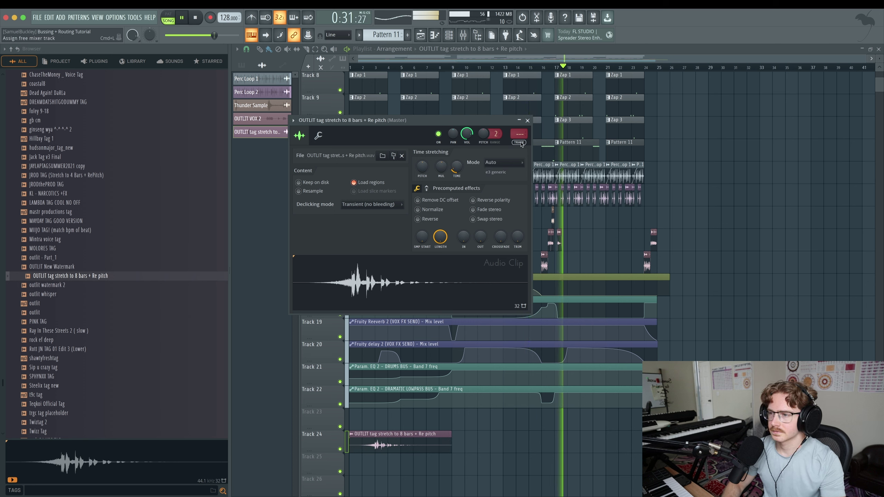
Assign the OUTLIT tag clip to a free mixer track and load Fruity Parametric EQ 2 in its first effect slot
left_click(520, 142)
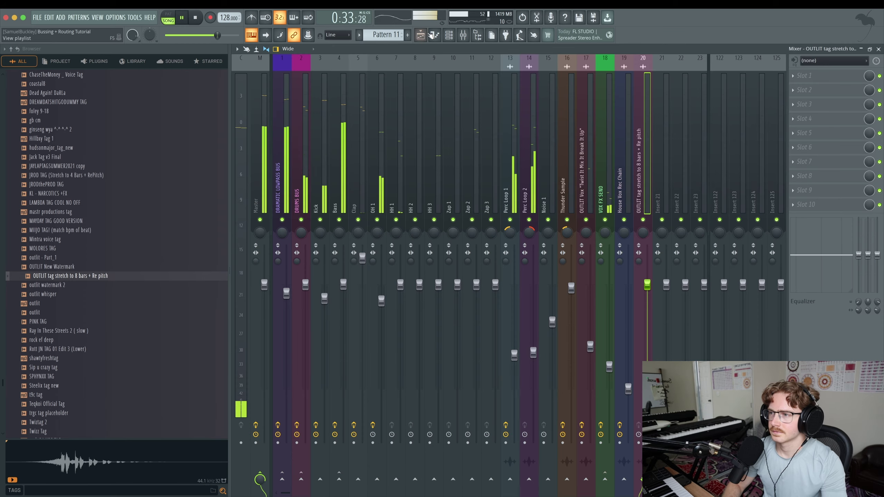
left_click(798, 75)
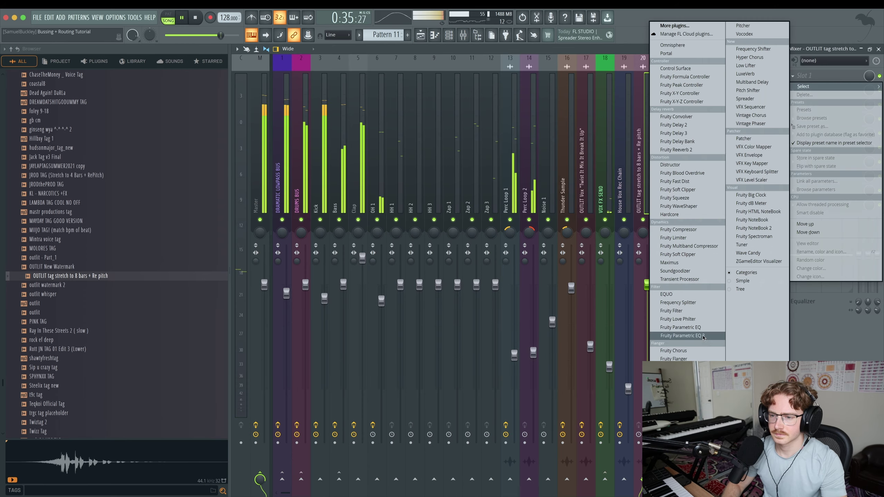
left_click(682, 336)
Shape the tag's EQ with a dip of about 4 dB near 4.7 kHz, a low cut and a slight low-mid dip, then return to the playlist
left_click_drag(414, 160, 430, 173)
scroll(431, 173, "up", 2)
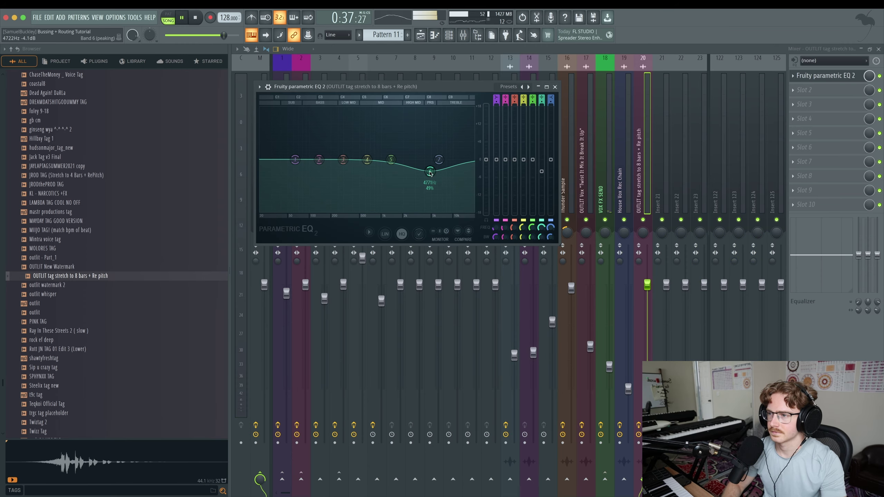
left_click_drag(299, 190, 314, 211)
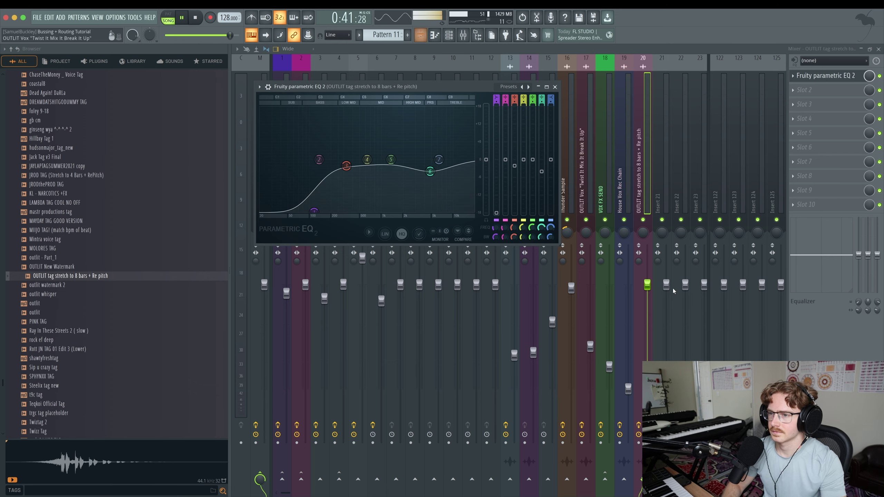
left_click(555, 87)
left_click(463, 35)
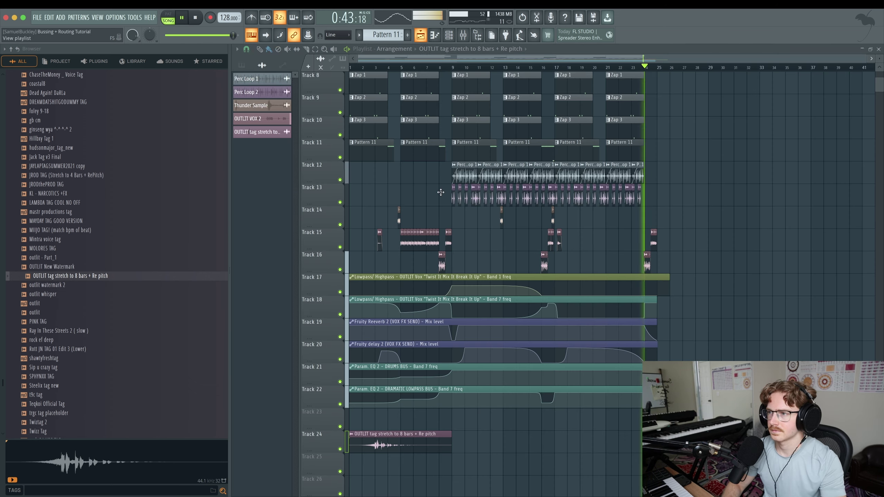